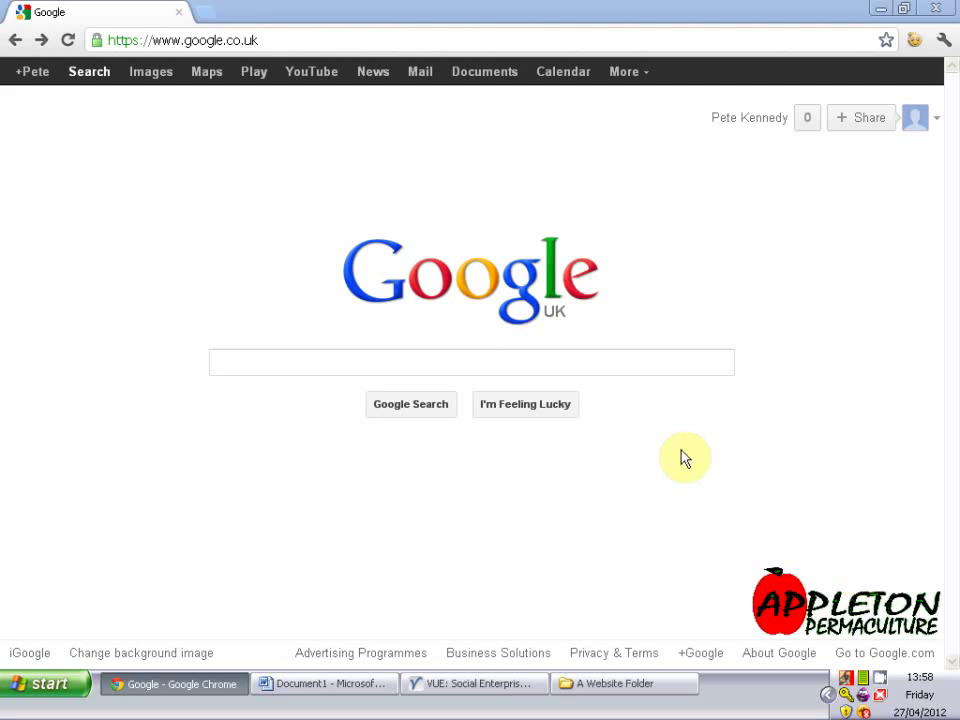
Search Google for 'vue mindmaps' and open the Visual Understanding Environment result
{"action": "left_click", "coordinate": [440, 364]}
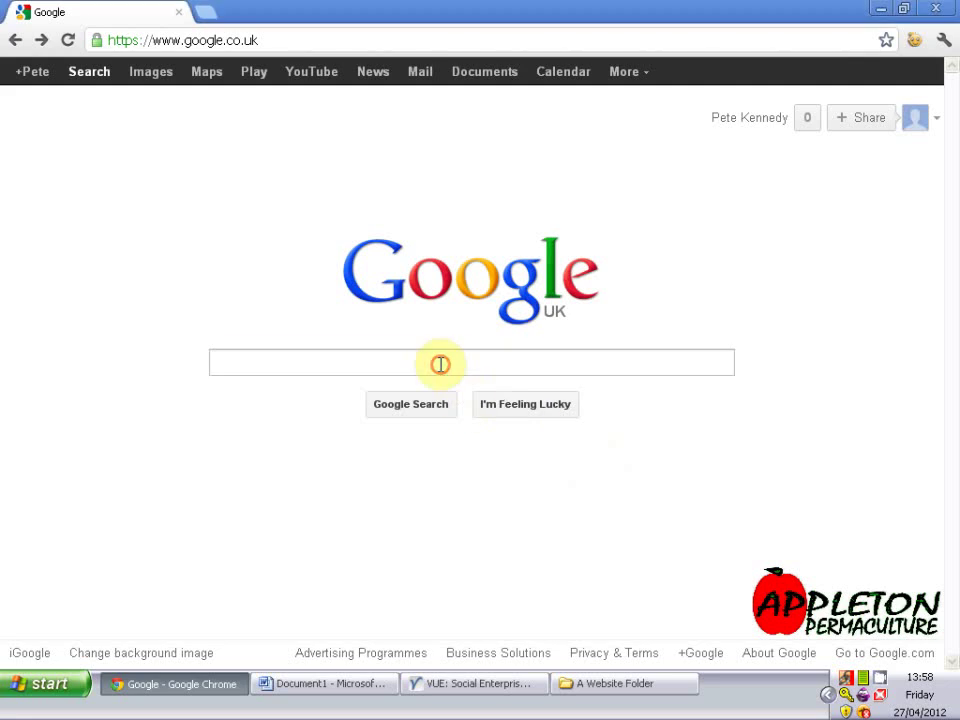
{"action": "type", "text": "vu"}
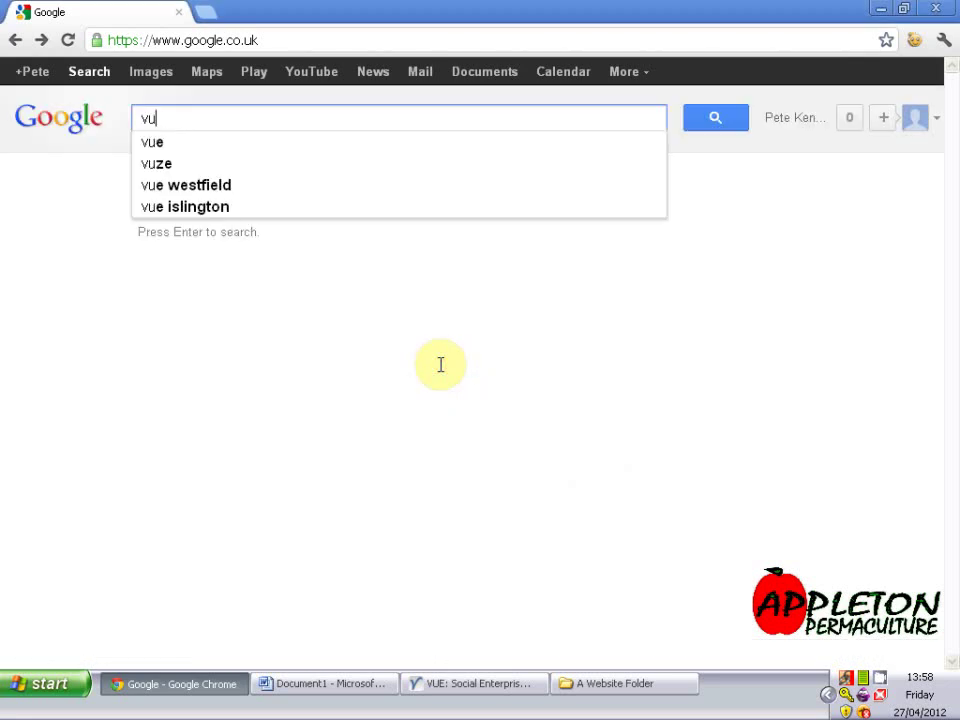
{"action": "type", "text": "e min"}
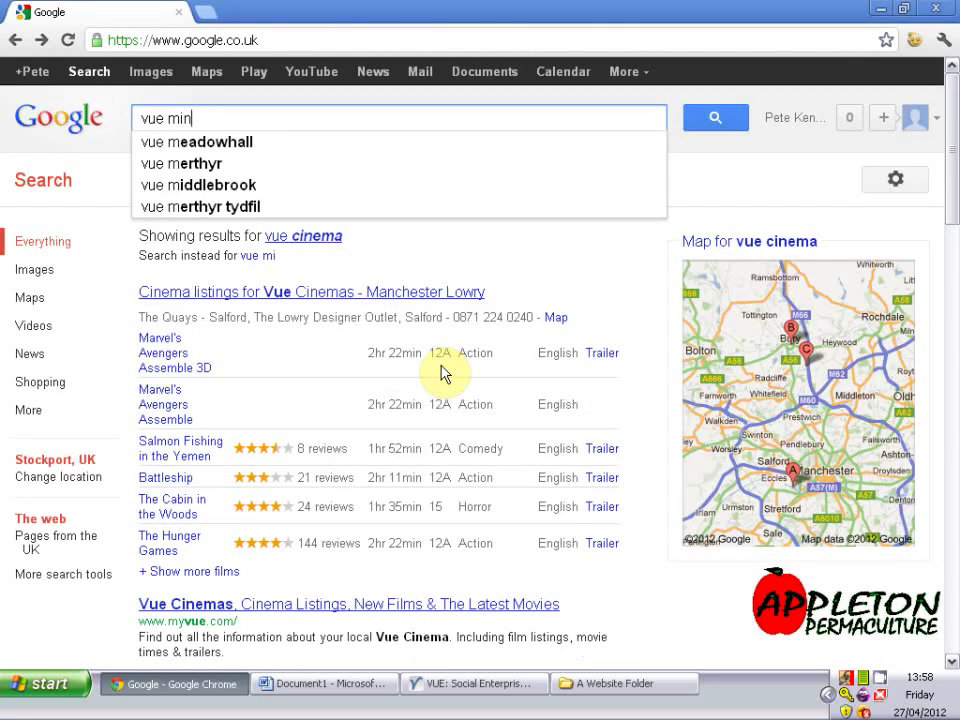
{"action": "type", "text": "dmaps"}
{"action": "key", "text": "BackSpace"}
{"action": "key", "text": "BackSpace"}
{"action": "type", "text": "aps"}
{"action": "key", "text": "Return"}
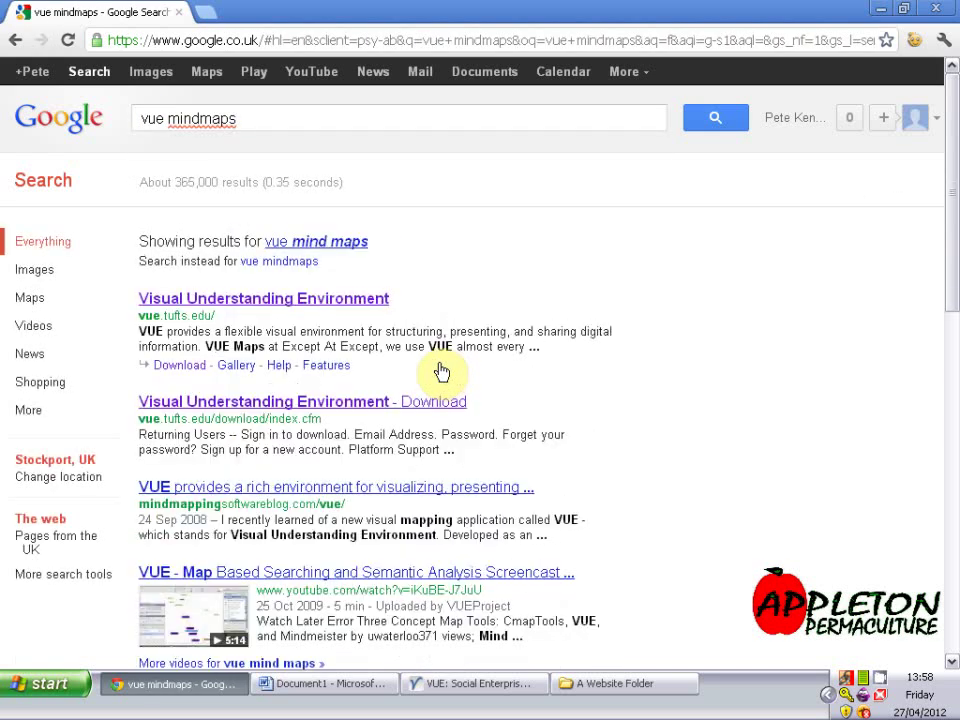
{"action": "left_click", "coordinate": [249, 309]}
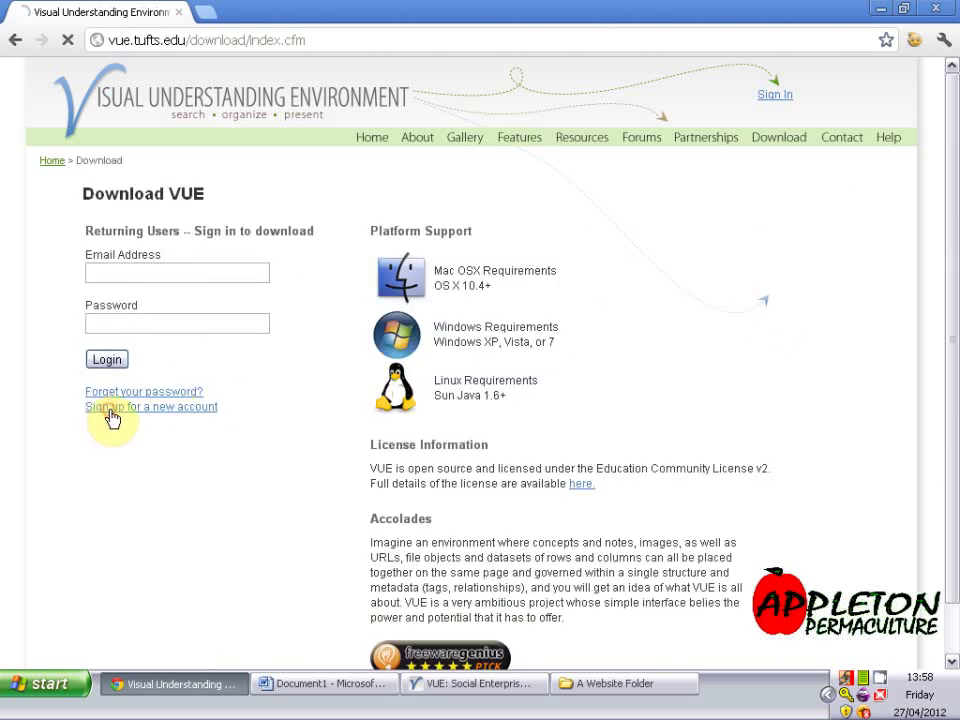
Skim the sign-up form, return to the VUE download page, and bring VUE forward
{"action": "scroll", "coordinate": [258, 577], "scroll_direction": "down", "scroll_amount": 2}
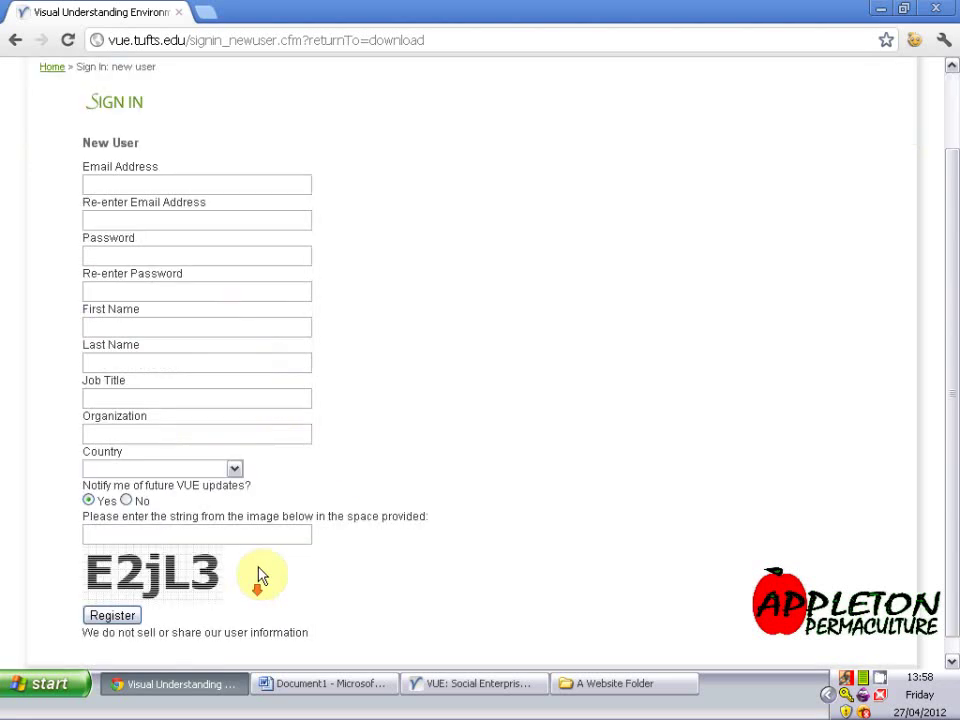
{"action": "scroll", "coordinate": [233, 310], "scroll_direction": "down", "scroll_amount": 1}
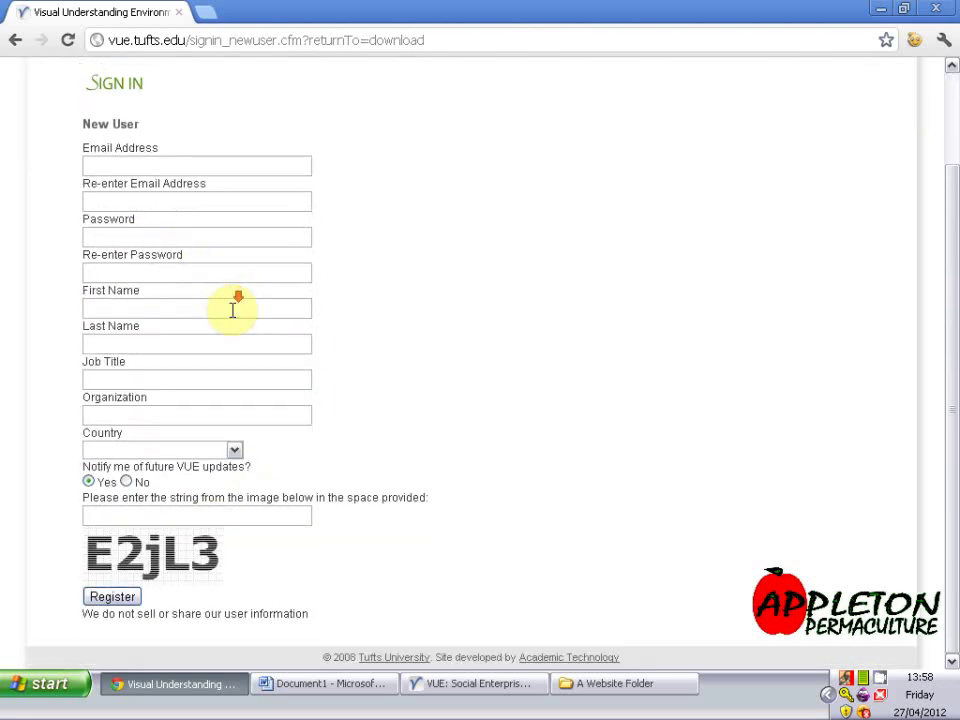
{"action": "scroll", "coordinate": [279, 326], "scroll_direction": "up", "scroll_amount": 2}
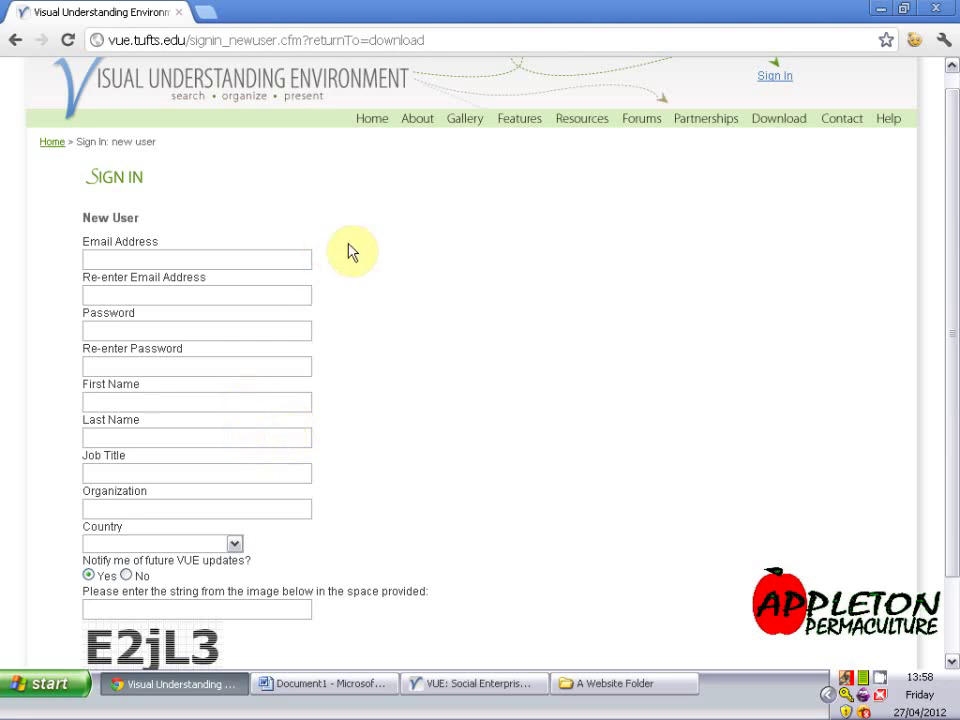
{"action": "left_click", "coordinate": [13, 41]}
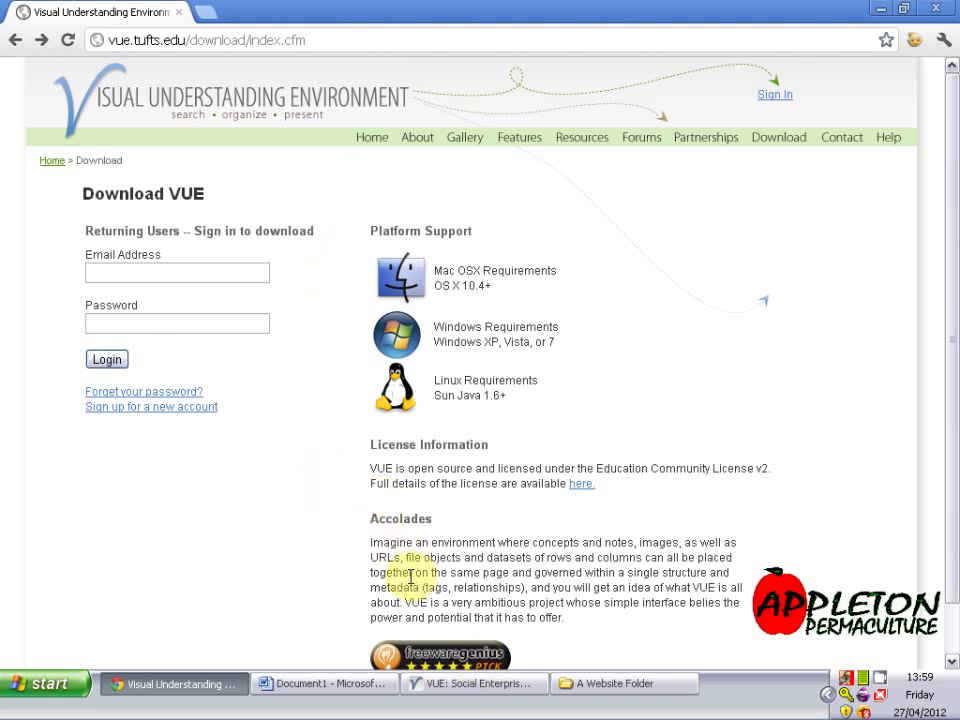
{"action": "left_click", "coordinate": [450, 684]}
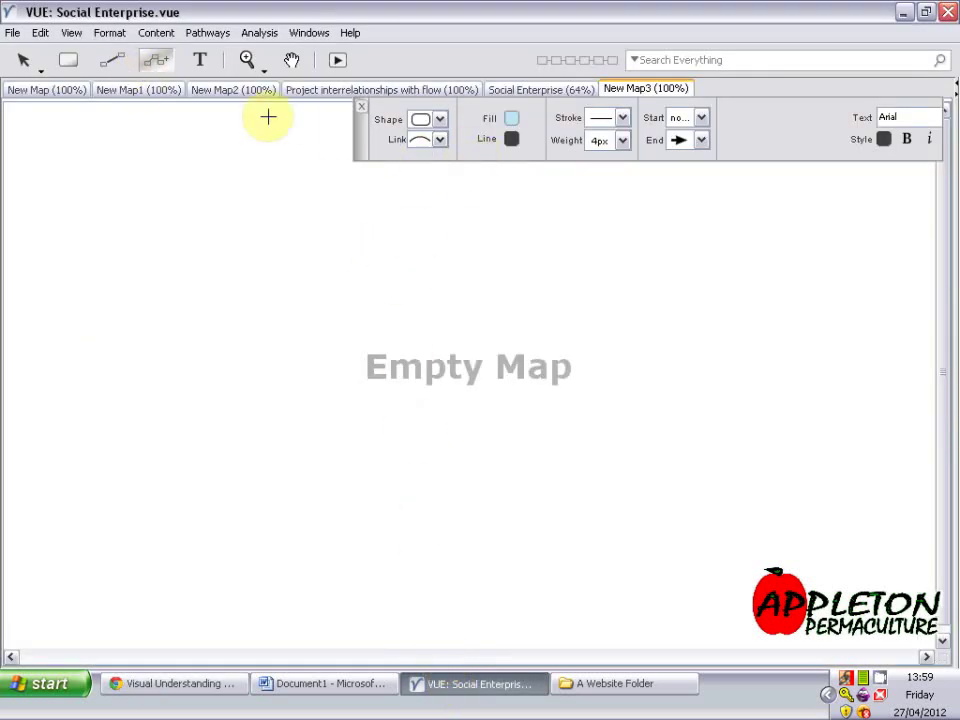
Set the link style to straight lines and nudge the formatting toolbar aside
{"action": "left_click", "coordinate": [420, 150]}
{"action": "left_click", "coordinate": [420, 157]}
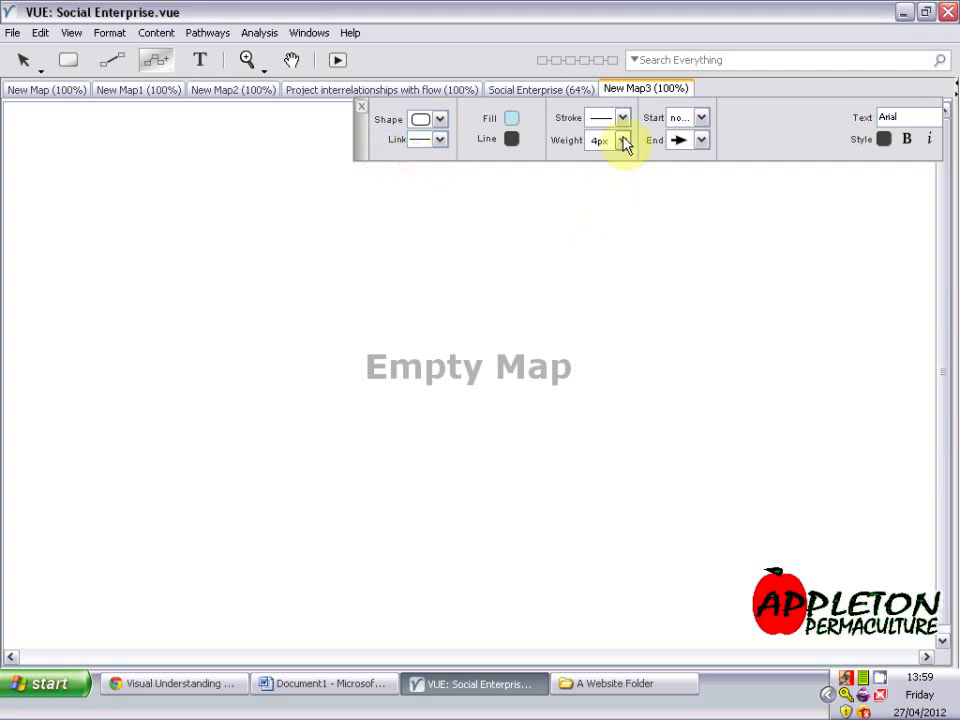
{"action": "left_click_drag", "start_coordinate": [748, 121], "coordinate": [732, 132]}
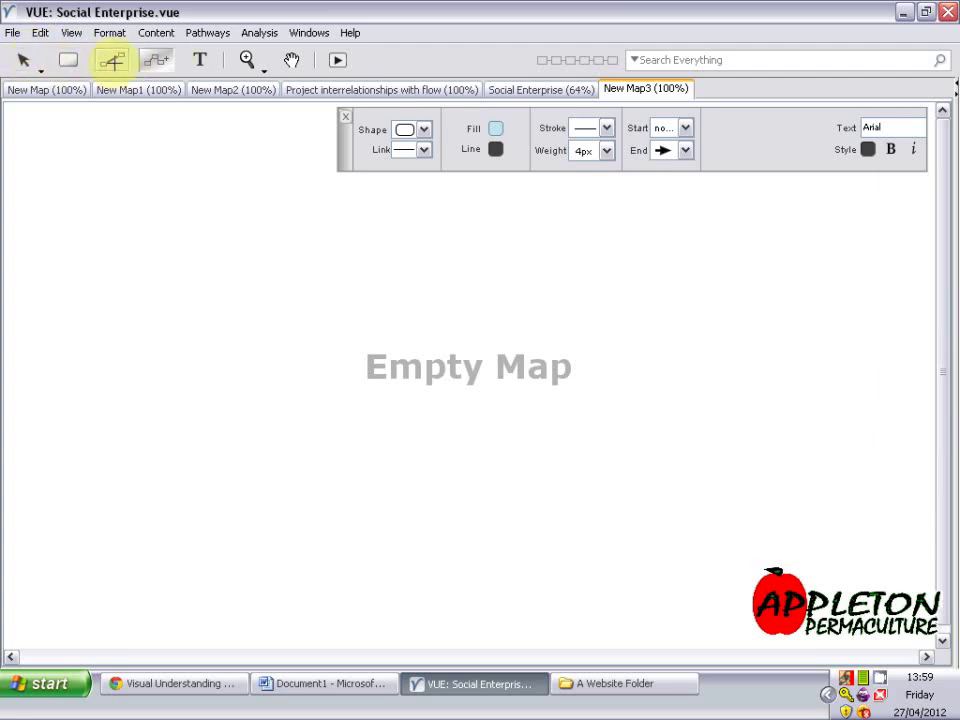
Choose the Node tool for drawing nodes on the map
{"action": "left_click", "coordinate": [20, 62]}
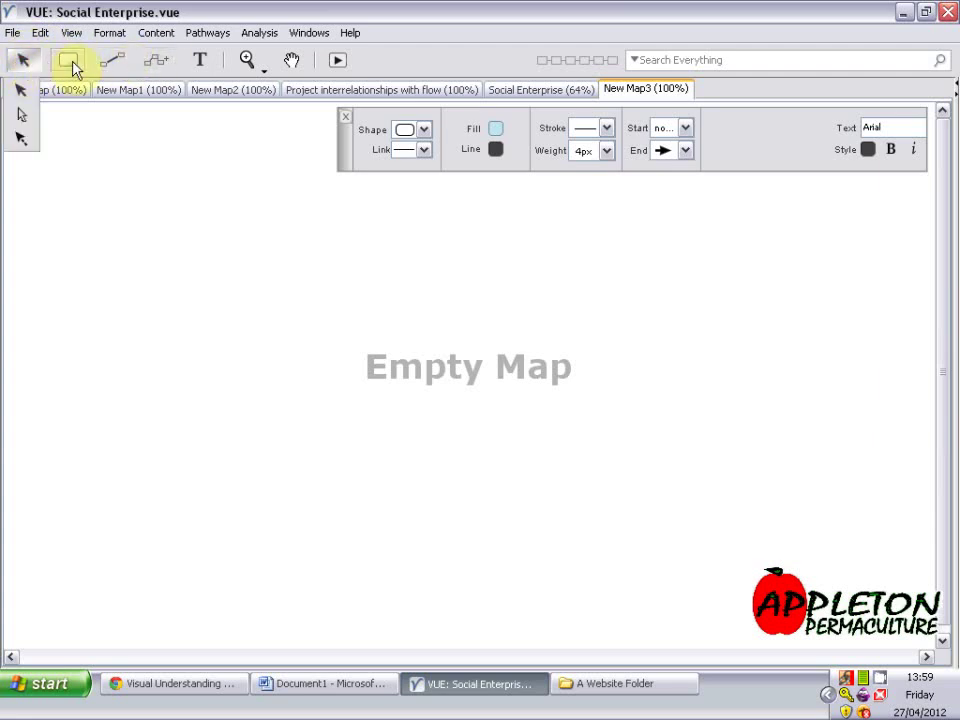
{"action": "left_click", "coordinate": [68, 62]}
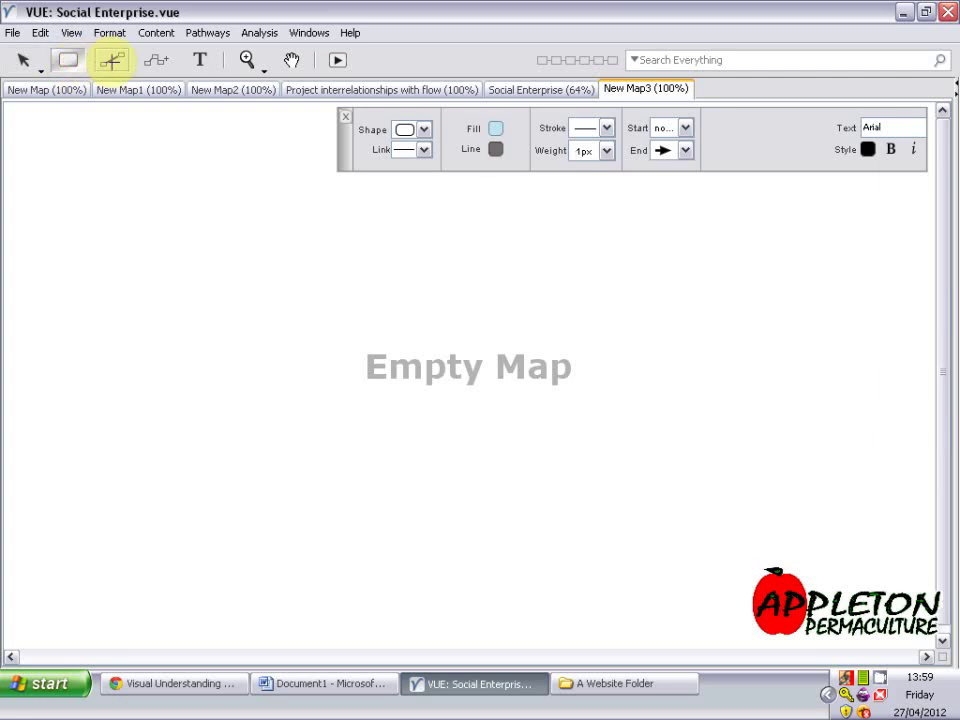
{"action": "left_click", "coordinate": [111, 60]}
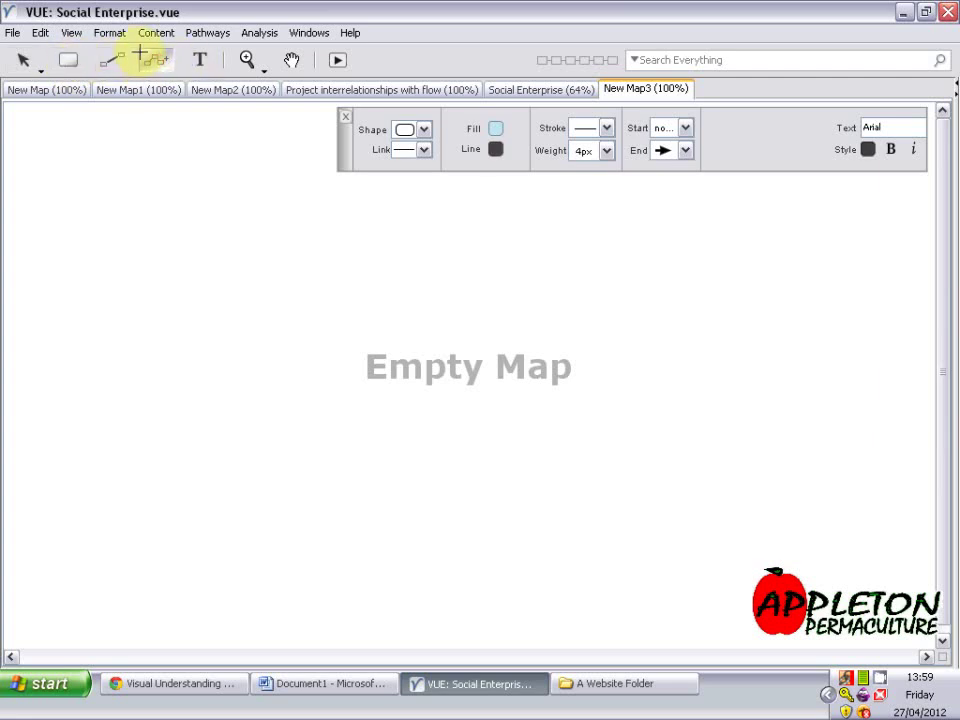
{"action": "left_click", "coordinate": [62, 60]}
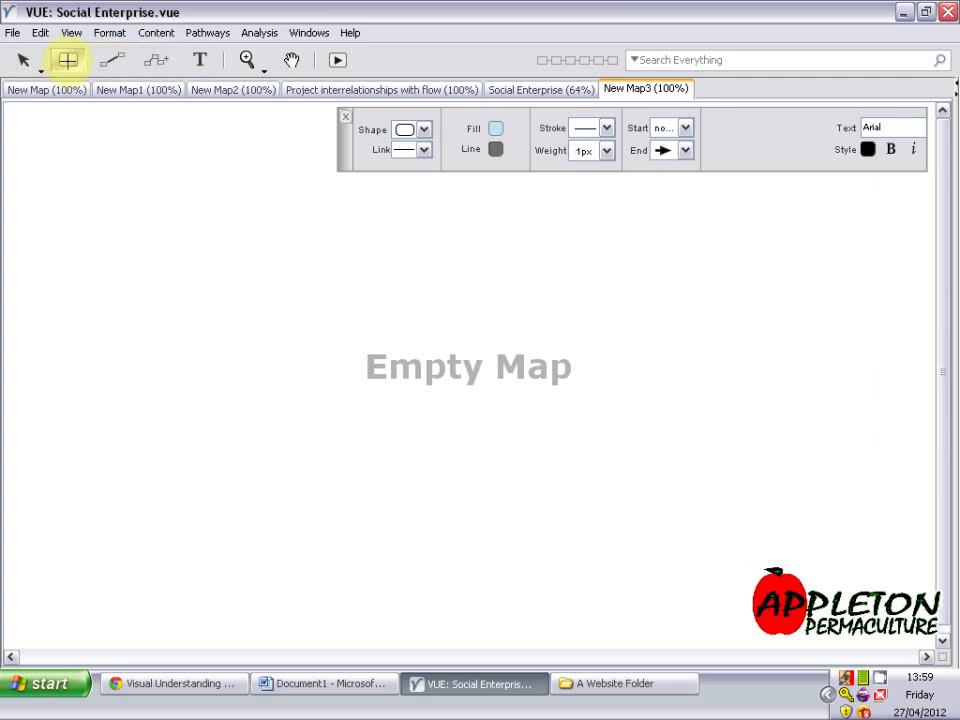
Draw four nodes on the map, labelling the first one Boxes
{"action": "left_click_drag", "start_coordinate": [182, 282], "coordinate": [340, 353]}
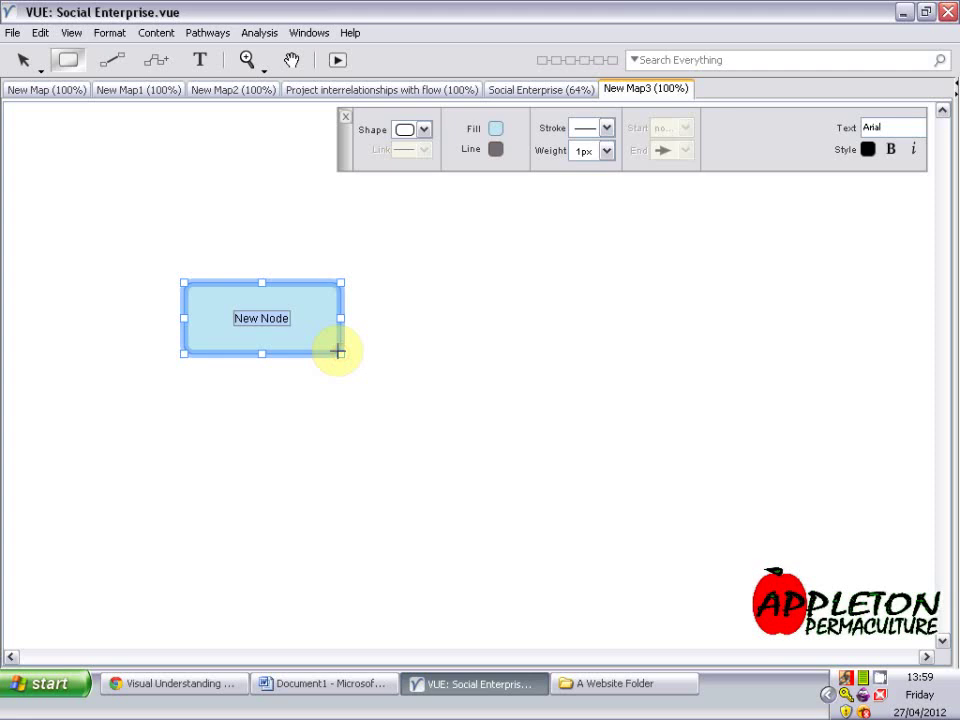
{"action": "left_click", "coordinate": [493, 364]}
{"action": "left_click_drag", "start_coordinate": [478, 340], "coordinate": [626, 410]}
{"action": "left_click", "coordinate": [488, 444]}
{"action": "left_click_drag", "start_coordinate": [310, 486], "coordinate": [499, 549]}
{"action": "left_click_drag", "start_coordinate": [626, 245], "coordinate": [797, 312]}
{"action": "left_click", "coordinate": [643, 291]}
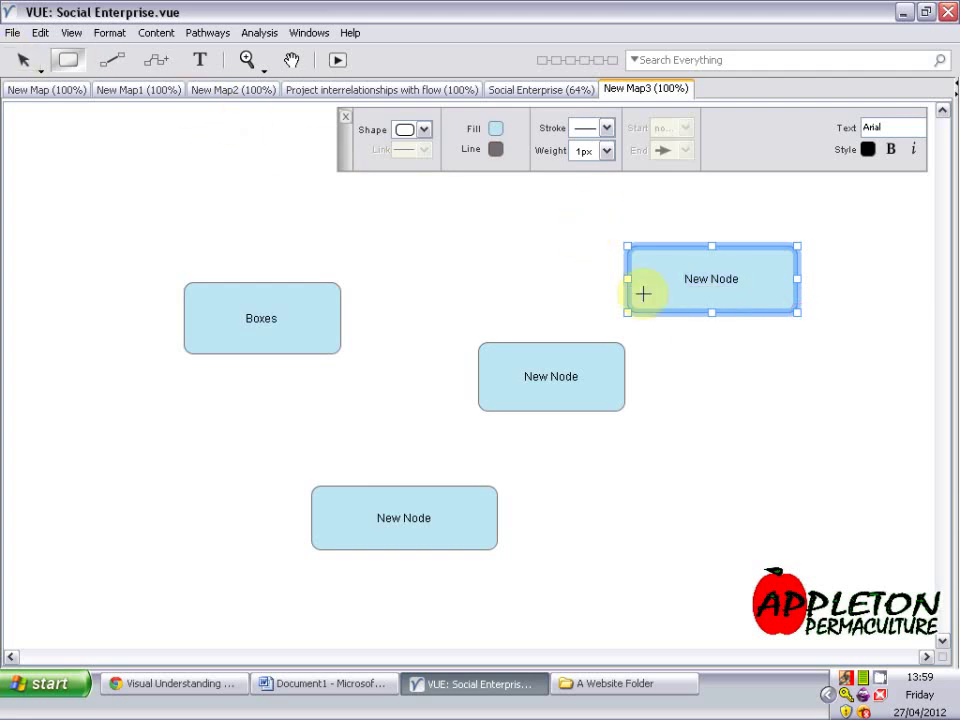
Join the nodes with five arrow links, then start a new empty map
{"action": "left_click", "coordinate": [111, 58]}
{"action": "left_click_drag", "start_coordinate": [308, 334], "coordinate": [508, 372]}
{"action": "left_click_drag", "start_coordinate": [414, 532], "coordinate": [522, 400]}
{"action": "left_click_drag", "start_coordinate": [588, 387], "coordinate": [590, 384]}
{"action": "left_click_drag", "start_coordinate": [664, 283], "coordinate": [322, 316]}
{"action": "left_click_drag", "start_coordinate": [369, 514], "coordinate": [274, 311]}
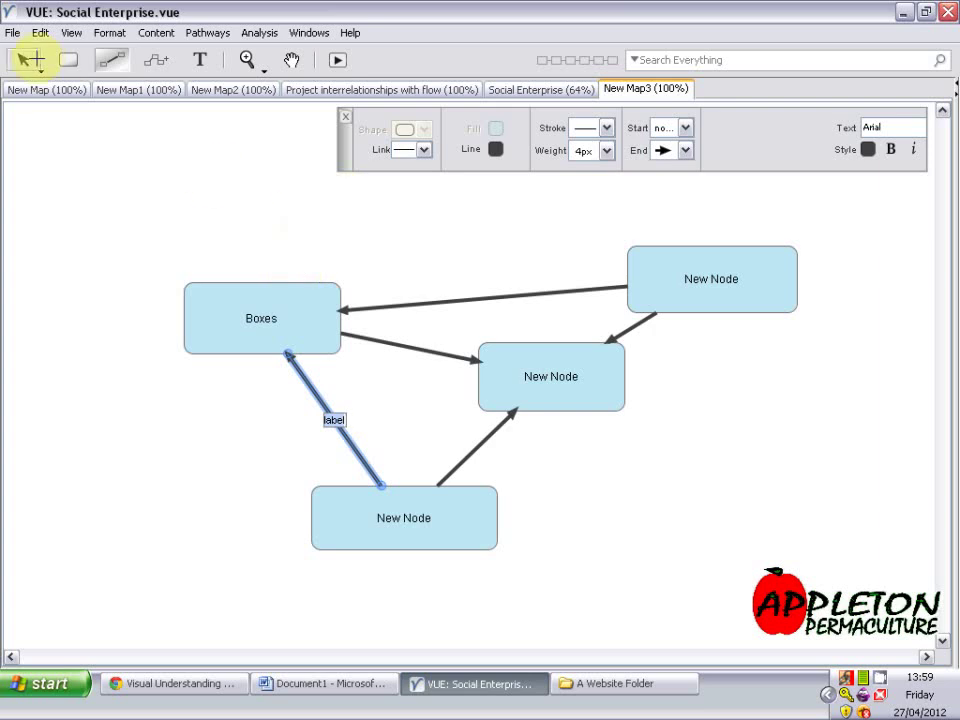
{"action": "left_click", "coordinate": [12, 32]}
{"action": "left_click", "coordinate": [18, 49]}
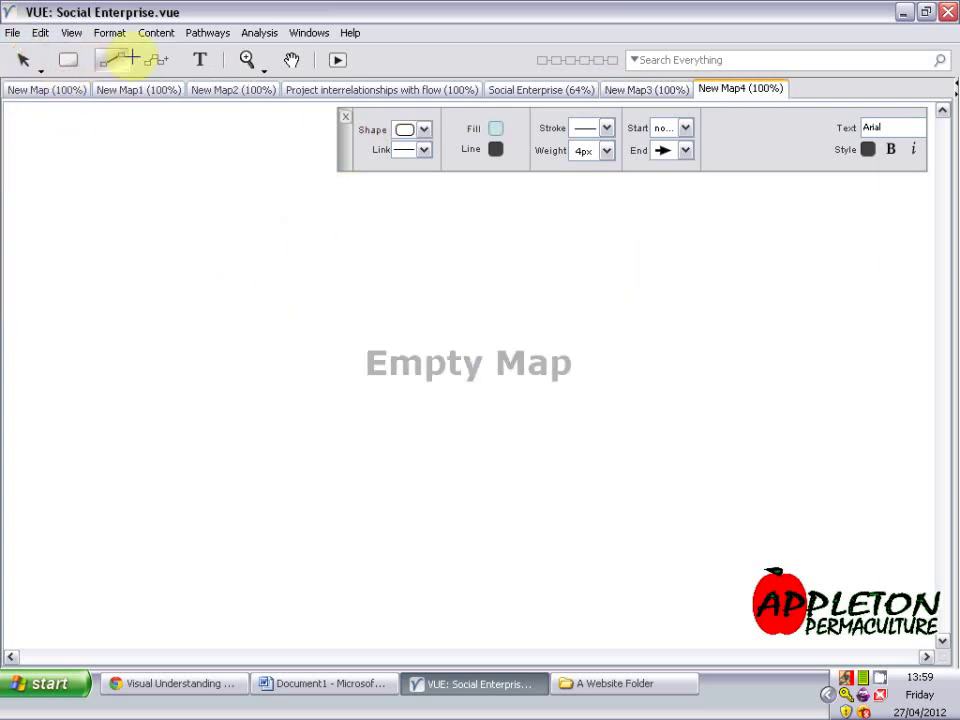
Draw a central node labelled Ideas on the new map
{"action": "left_click", "coordinate": [80, 60]}
{"action": "left_click_drag", "start_coordinate": [396, 317], "coordinate": [516, 391]}
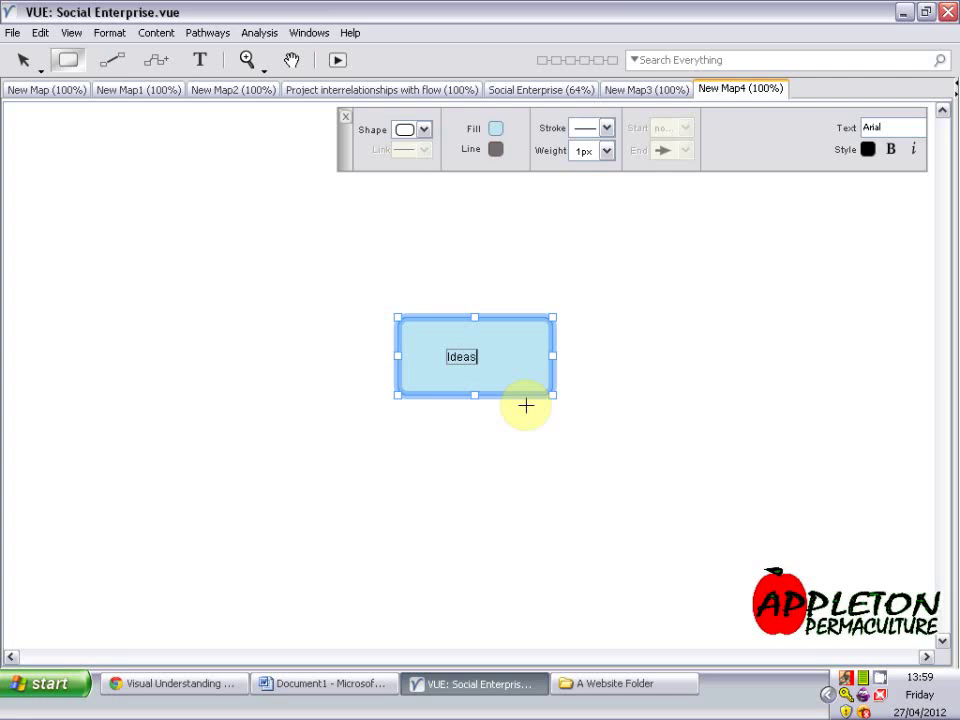
{"action": "left_click", "coordinate": [512, 441]}
Add linked child nodes to the right, below and left of Ideas
{"action": "left_click", "coordinate": [156, 60]}
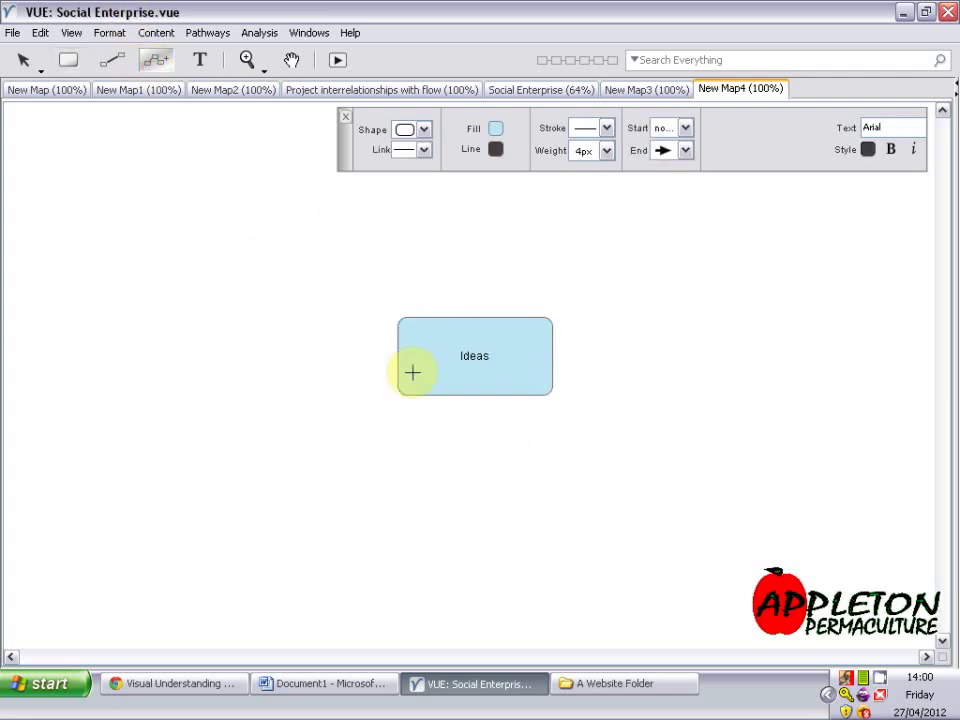
{"action": "left_click_drag", "start_coordinate": [539, 341], "coordinate": [662, 256]}
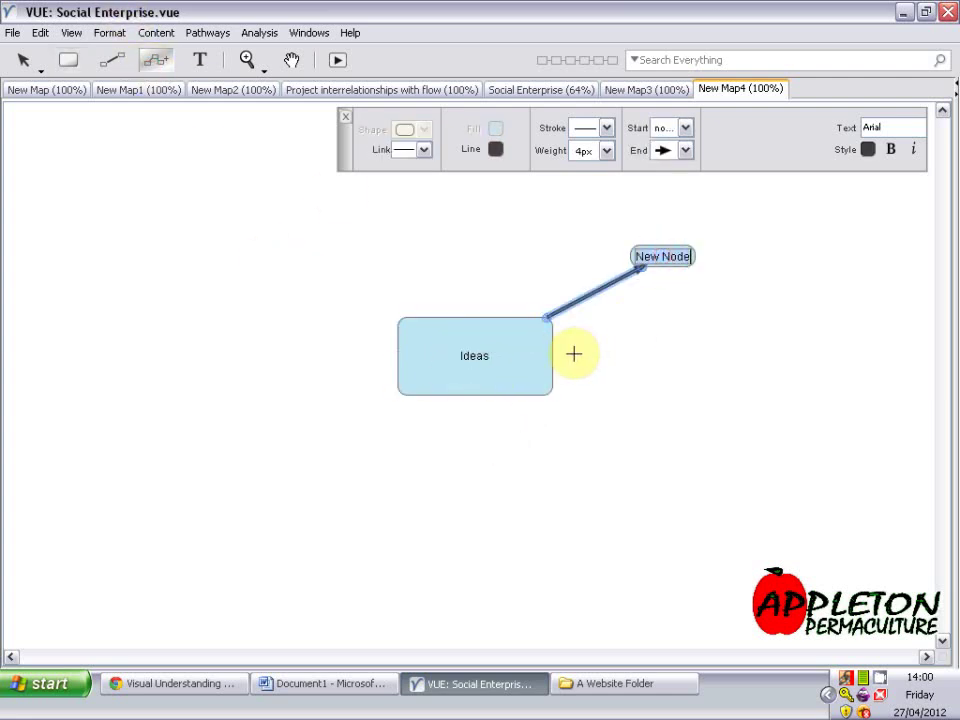
{"action": "left_click_drag", "start_coordinate": [560, 348], "coordinate": [726, 344]}
{"action": "left_click_drag", "start_coordinate": [567, 386], "coordinate": [630, 456]}
{"action": "left_click_drag", "start_coordinate": [499, 380], "coordinate": [466, 508]}
{"action": "left_click_drag", "start_coordinate": [450, 381], "coordinate": [279, 486]}
{"action": "left_click_drag", "start_coordinate": [422, 357], "coordinate": [260, 260]}
{"action": "left_click", "coordinate": [463, 348]}
Add two linked nodes above Ideas, each labelled 'ideas'
{"action": "left_click_drag", "start_coordinate": [434, 262], "coordinate": [413, 226]}
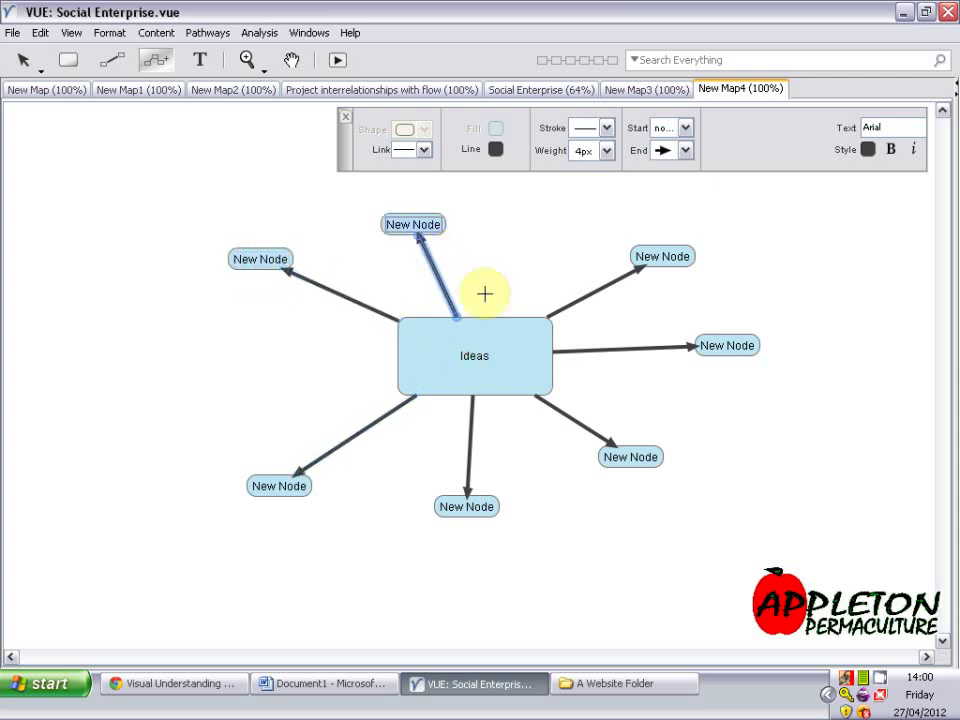
{"action": "type", "text": "ideas"}
{"action": "left_click_drag", "start_coordinate": [476, 368], "coordinate": [507, 250]}
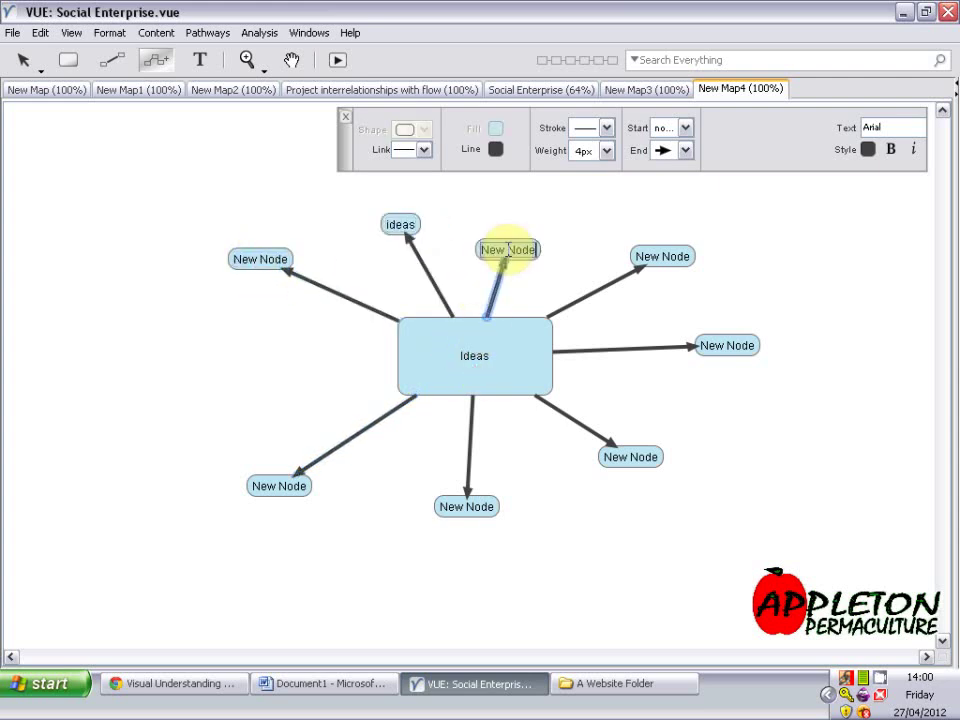
{"action": "type", "text": "ideas"}
{"action": "key", "text": "Return"}
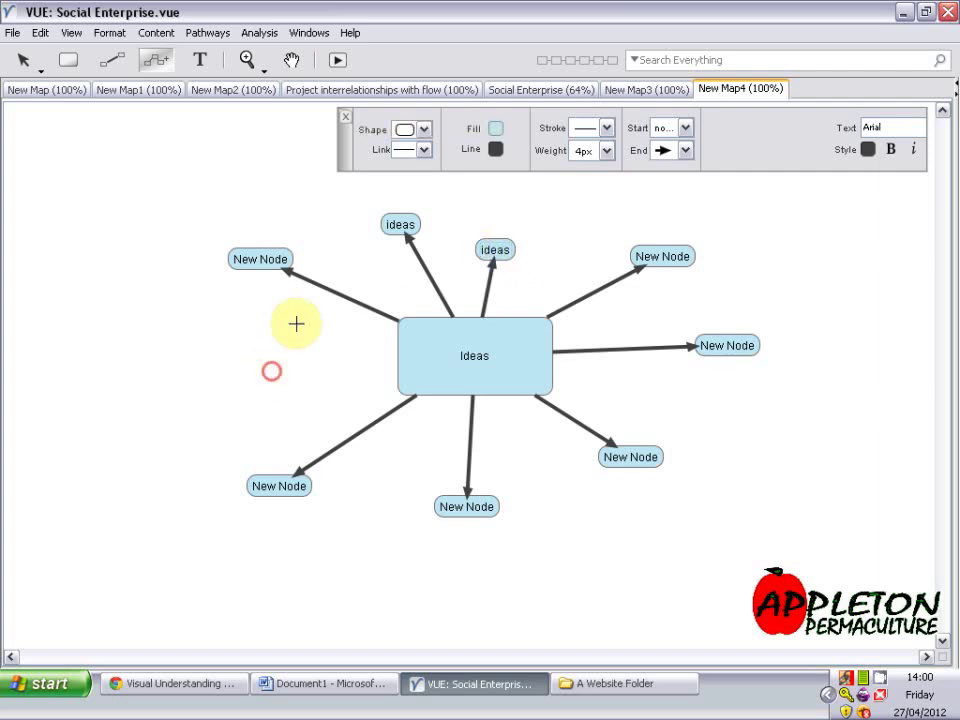
Branch a chain of new nodes off the upper-left node
{"action": "left_click_drag", "start_coordinate": [257, 257], "coordinate": [120, 314]}
{"action": "left_click_drag", "start_coordinate": [206, 180], "coordinate": [137, 201]}
{"action": "left_click_drag", "start_coordinate": [148, 145], "coordinate": [92, 146]}
{"action": "left_click", "coordinate": [275, 369]}
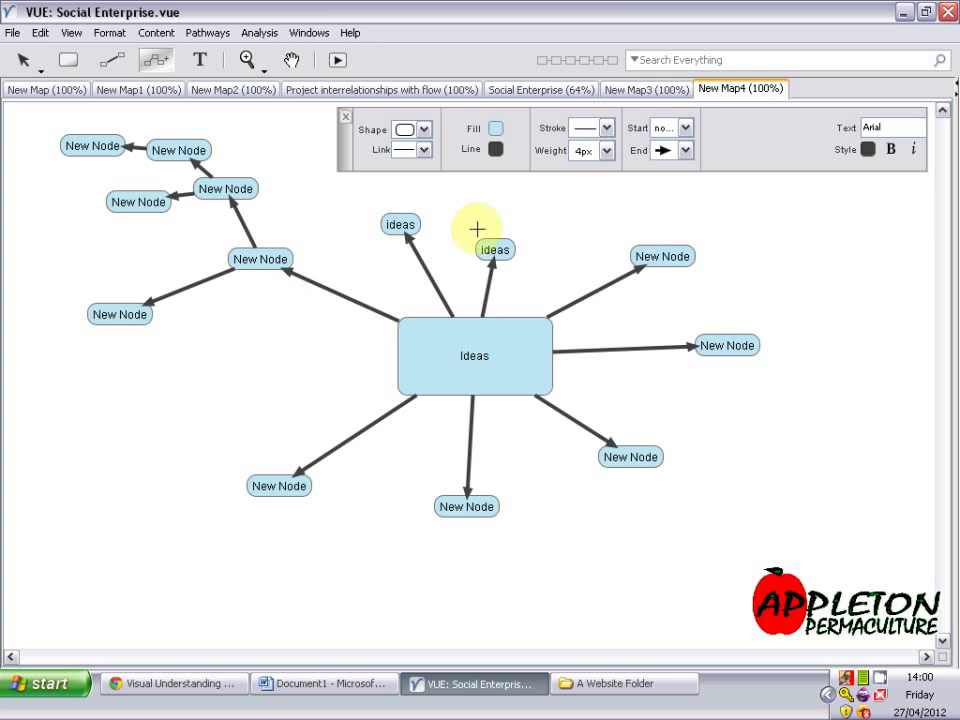
Switch to the Project interrelationships with flow map and hide the formatting panel
{"action": "left_click", "coordinate": [525, 88]}
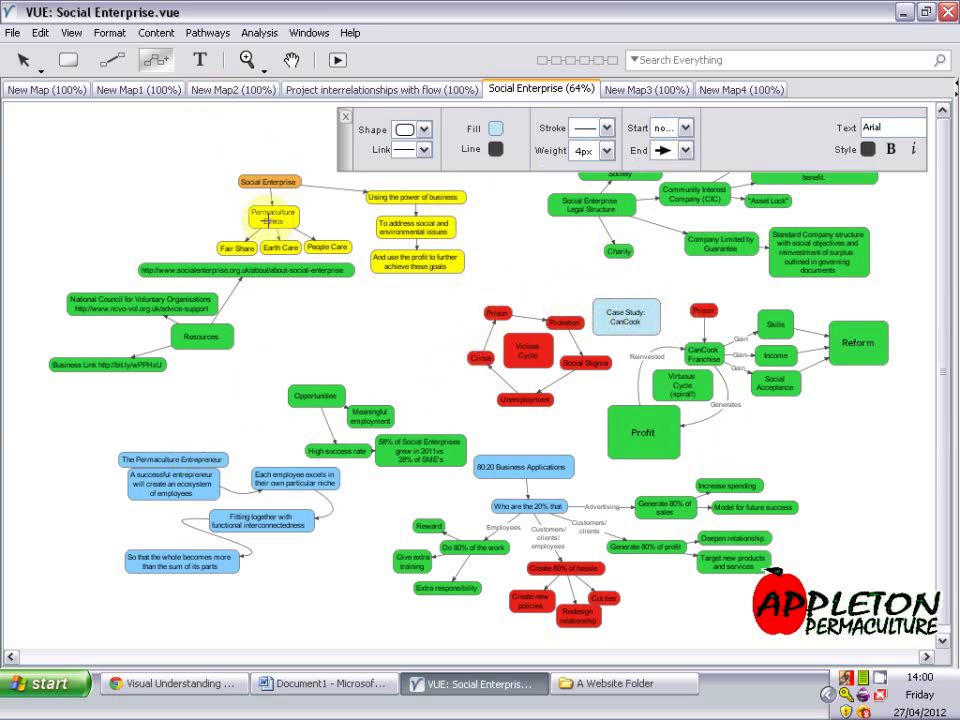
{"action": "left_click", "coordinate": [310, 90]}
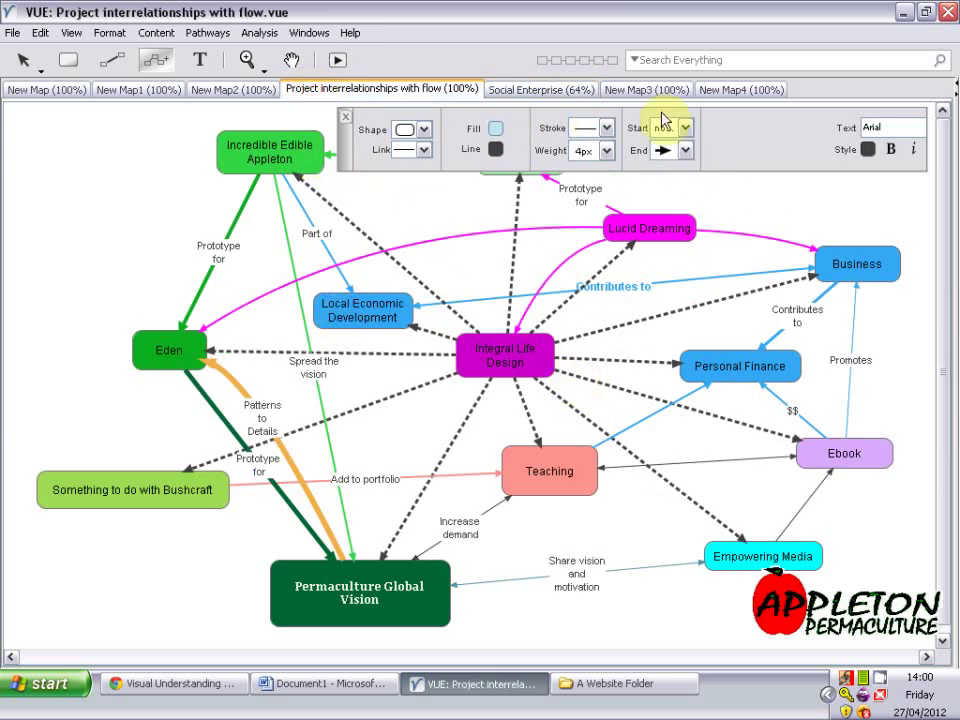
{"action": "left_click", "coordinate": [759, 112]}
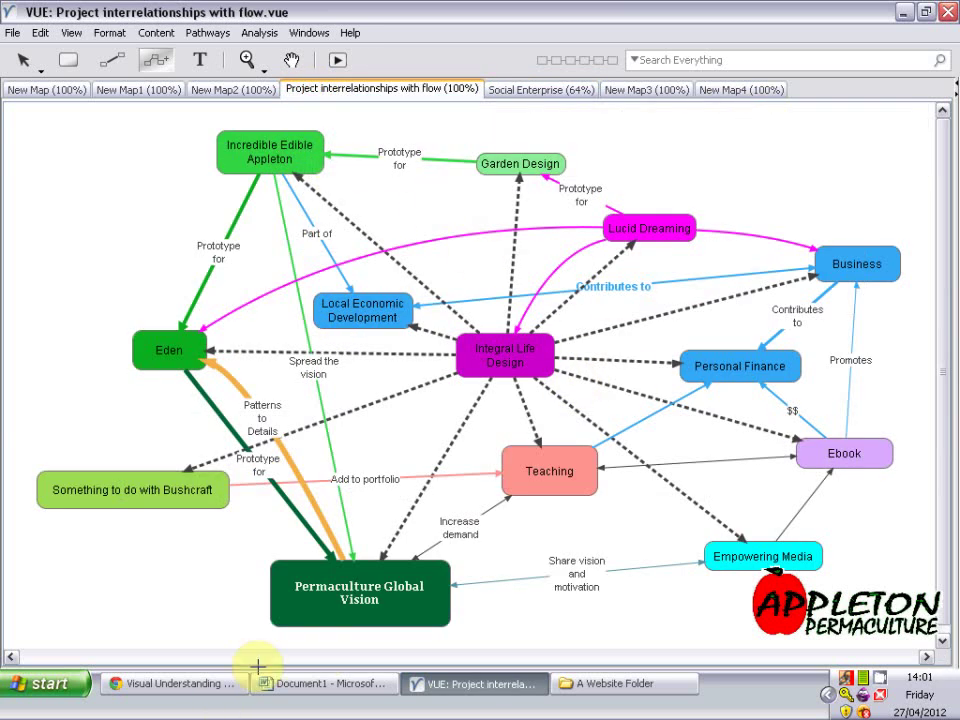
{"action": "mouse_move", "coordinate": [913, 73]}
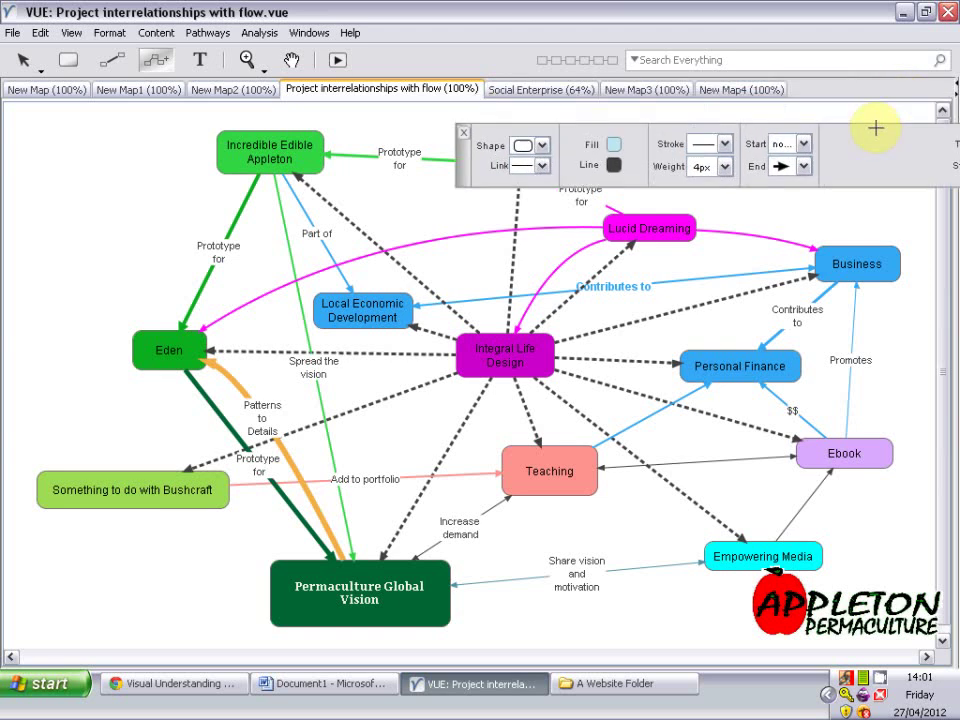
On New Map4, select the whole Ideas cluster and fill it purple
{"action": "left_click", "coordinate": [735, 89]}
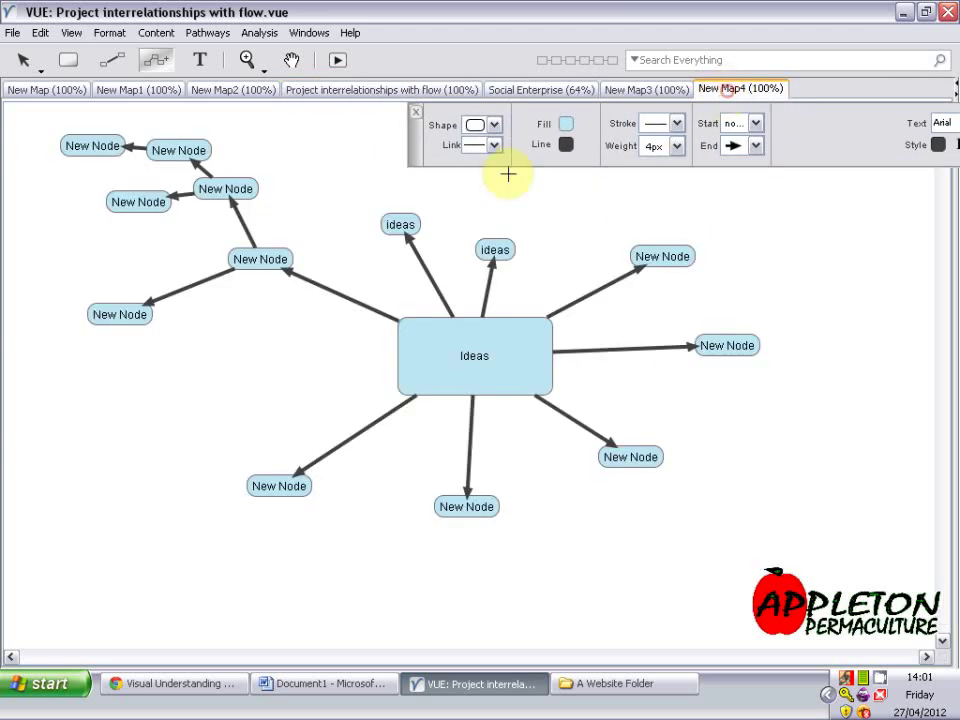
{"action": "left_click", "coordinate": [23, 60]}
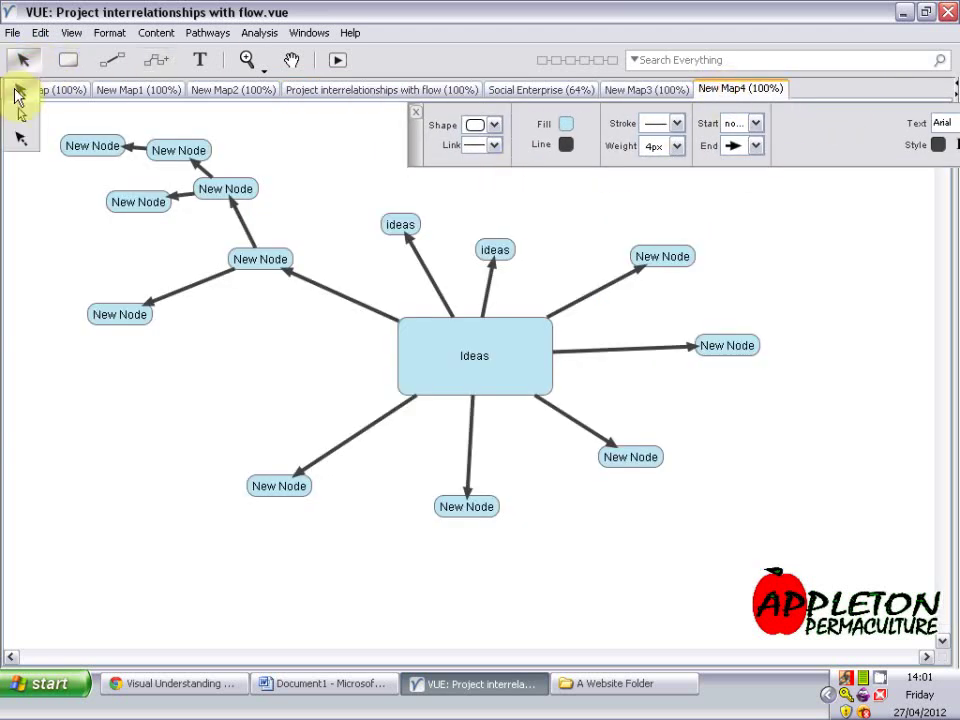
{"action": "left_click", "coordinate": [15, 89]}
{"action": "left_click", "coordinate": [424, 350]}
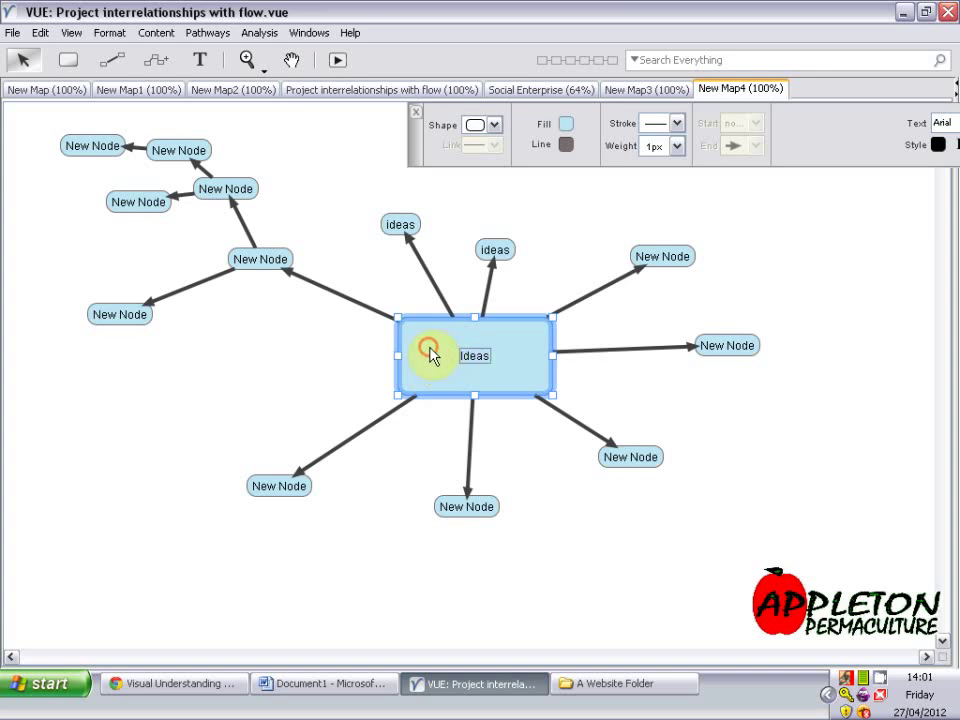
{"action": "left_click_drag", "start_coordinate": [337, 194], "coordinate": [765, 568]}
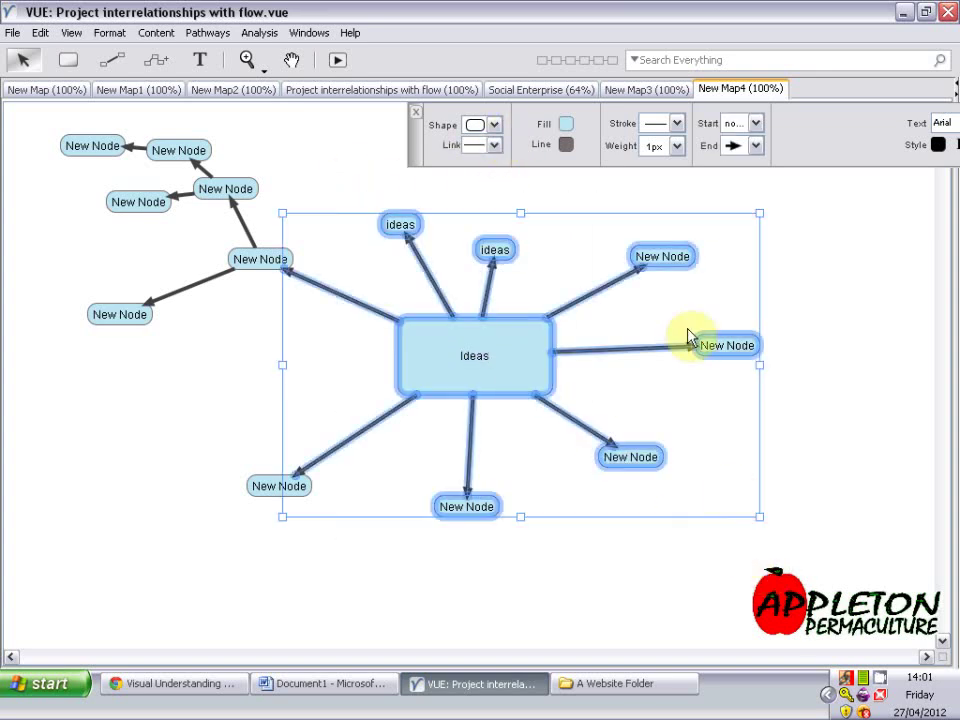
{"action": "left_click", "coordinate": [566, 124]}
{"action": "left_click", "coordinate": [566, 124]}
{"action": "left_click", "coordinate": [566, 124]}
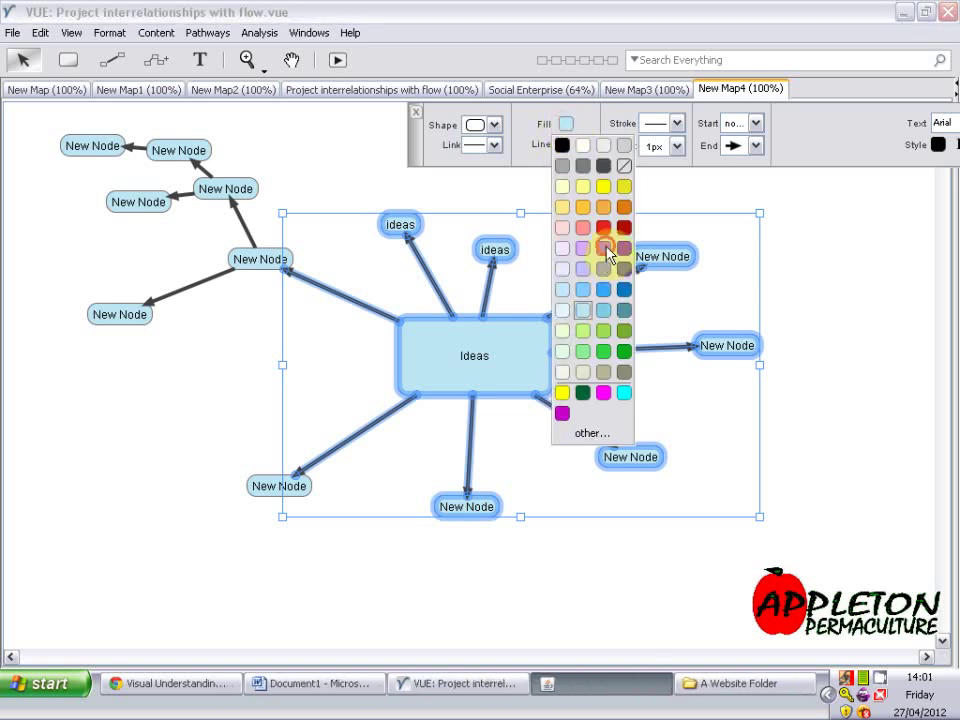
{"action": "left_click", "coordinate": [603, 248]}
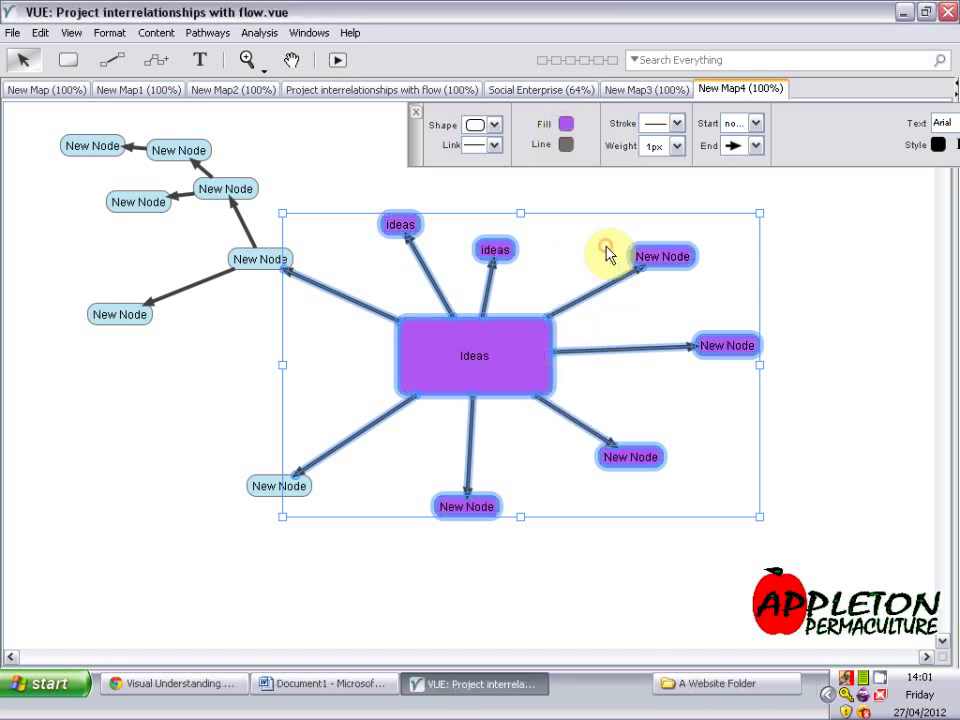
{"action": "left_click", "coordinate": [512, 256]}
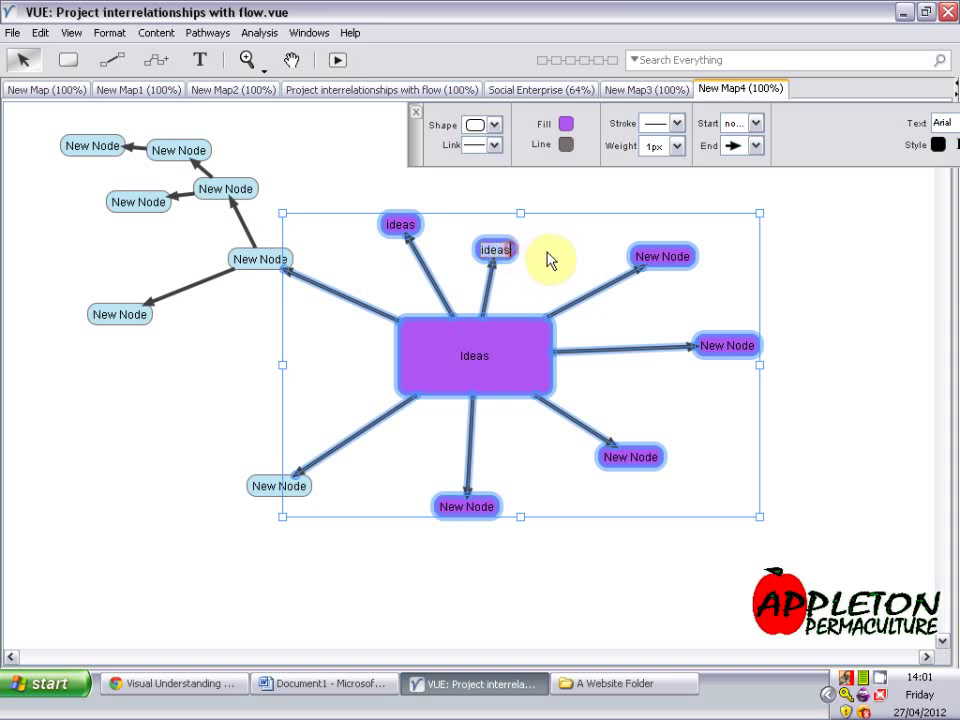
Give the Ideas node a salmon fill
{"action": "left_click", "coordinate": [229, 411]}
{"action": "left_click", "coordinate": [440, 358]}
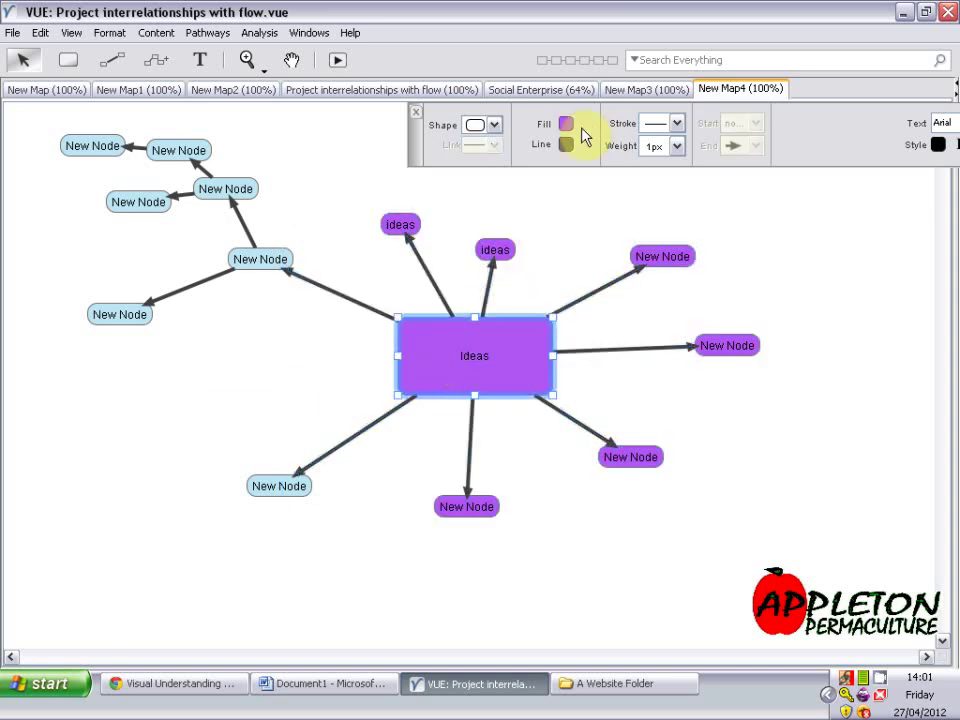
{"action": "left_click", "coordinate": [568, 124]}
{"action": "left_click", "coordinate": [579, 226]}
Give the upper-right New Node an orange fill
{"action": "left_click", "coordinate": [652, 257]}
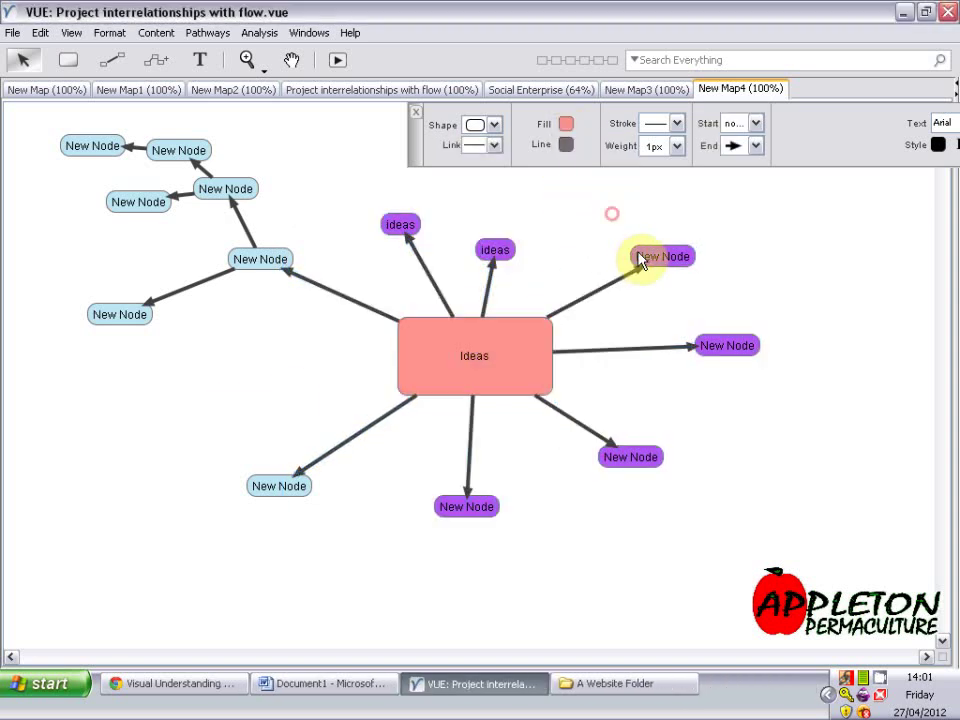
{"action": "left_click", "coordinate": [566, 125]}
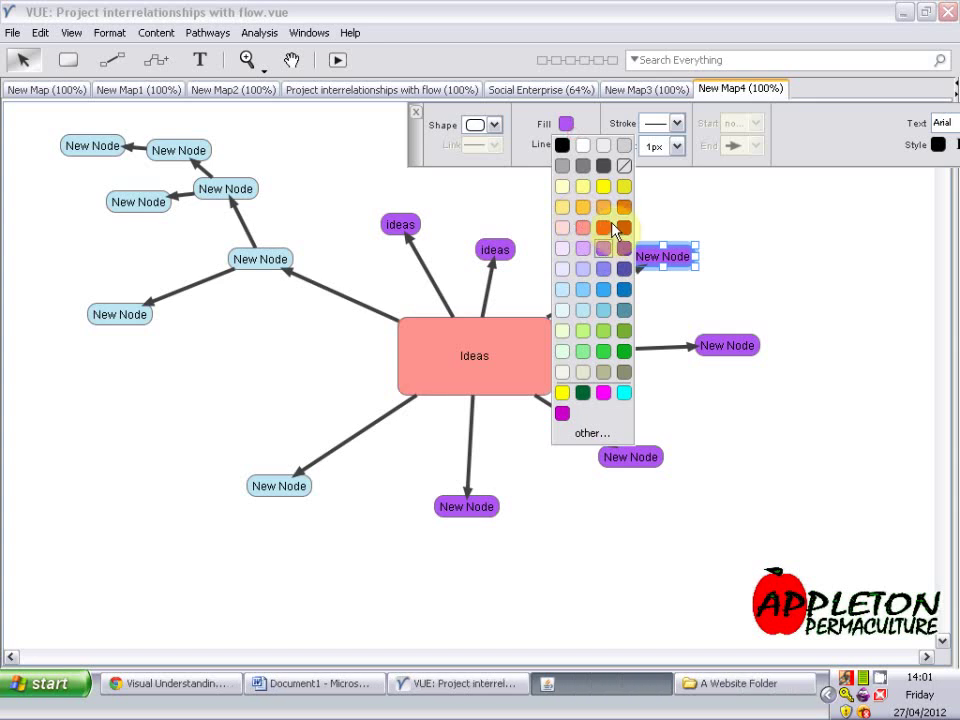
{"action": "left_click", "coordinate": [607, 208]}
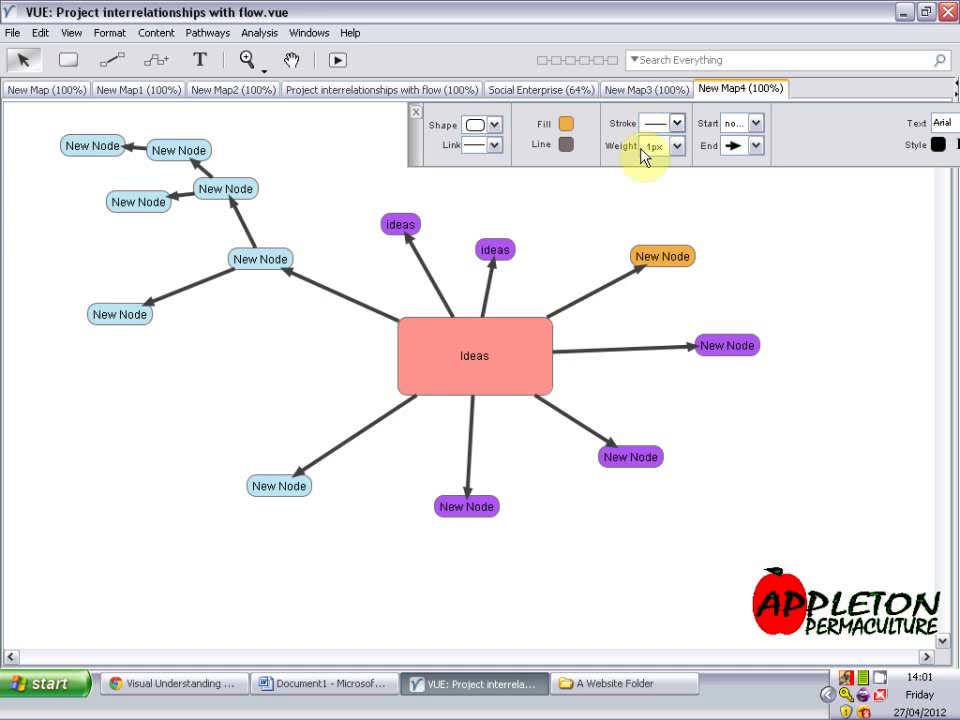
{"action": "left_click", "coordinate": [676, 146]}
Set the orange node's link to 1px and the right-hand link to 6px
{"action": "left_click", "coordinate": [656, 190]}
{"action": "left_click", "coordinate": [606, 347]}
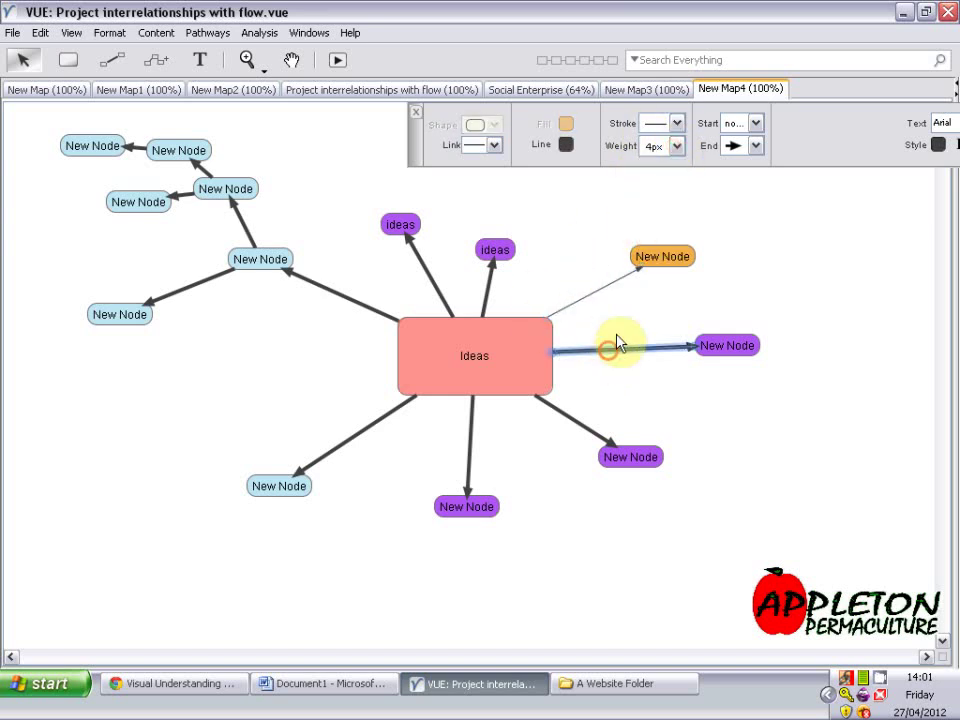
{"action": "left_click", "coordinate": [676, 146]}
{"action": "left_click", "coordinate": [660, 285]}
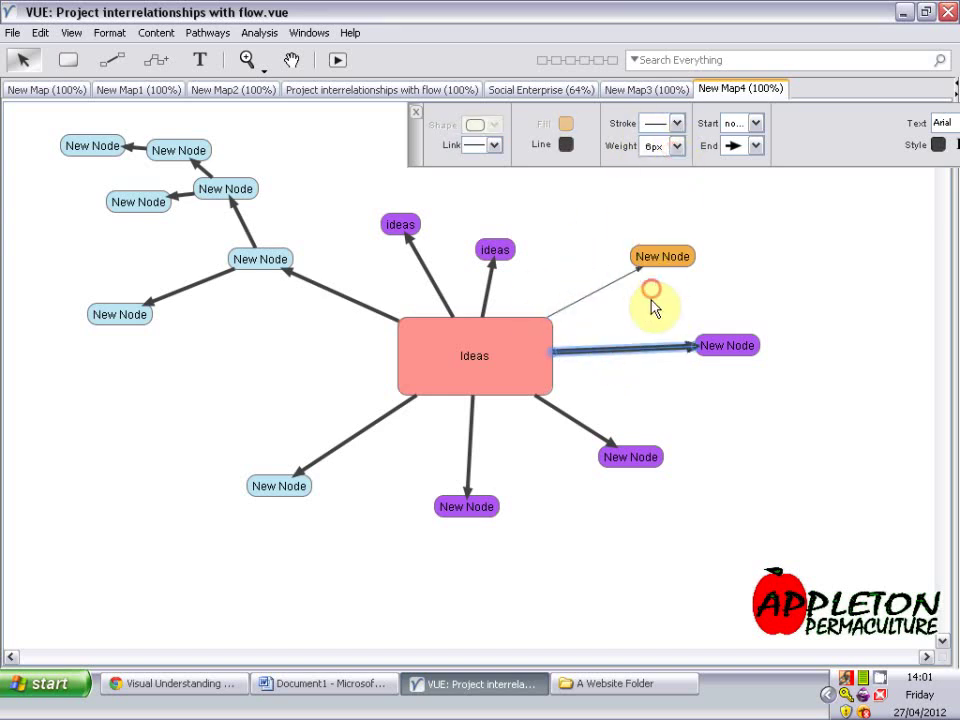
{"action": "left_click", "coordinate": [797, 279]}
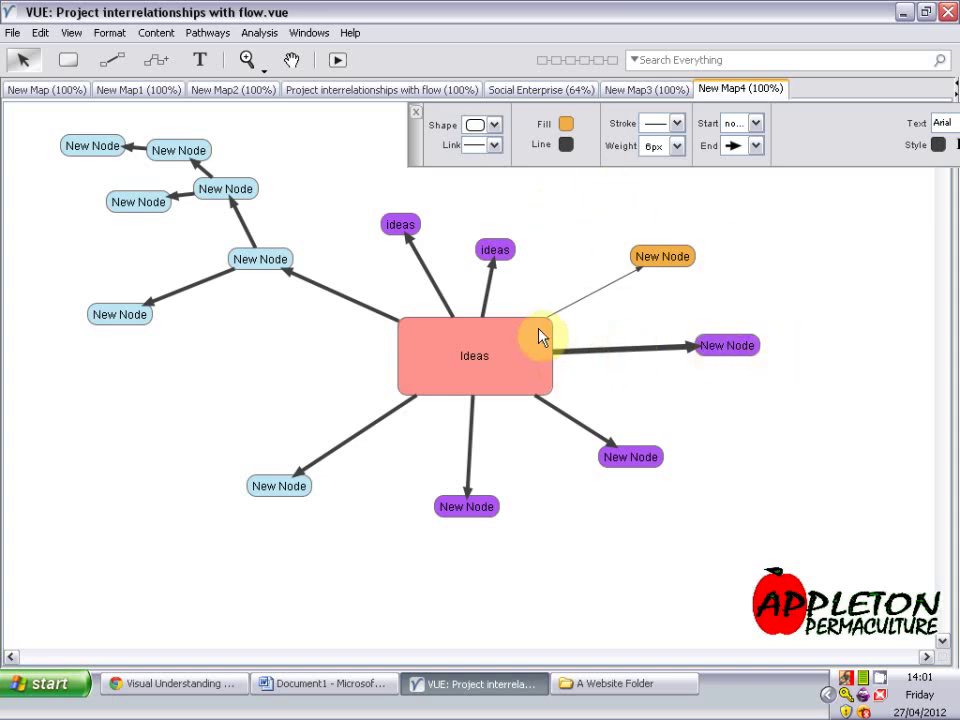
Remove both start and end arrowheads from the orange node's link
{"action": "left_click", "coordinate": [610, 287]}
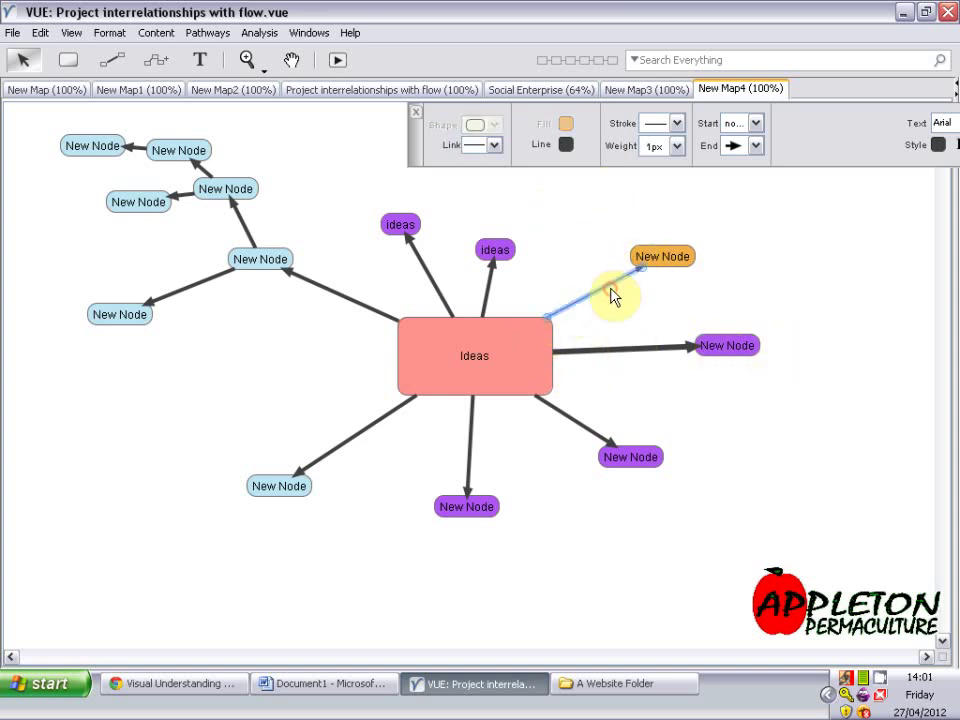
{"action": "left_click", "coordinate": [737, 123]}
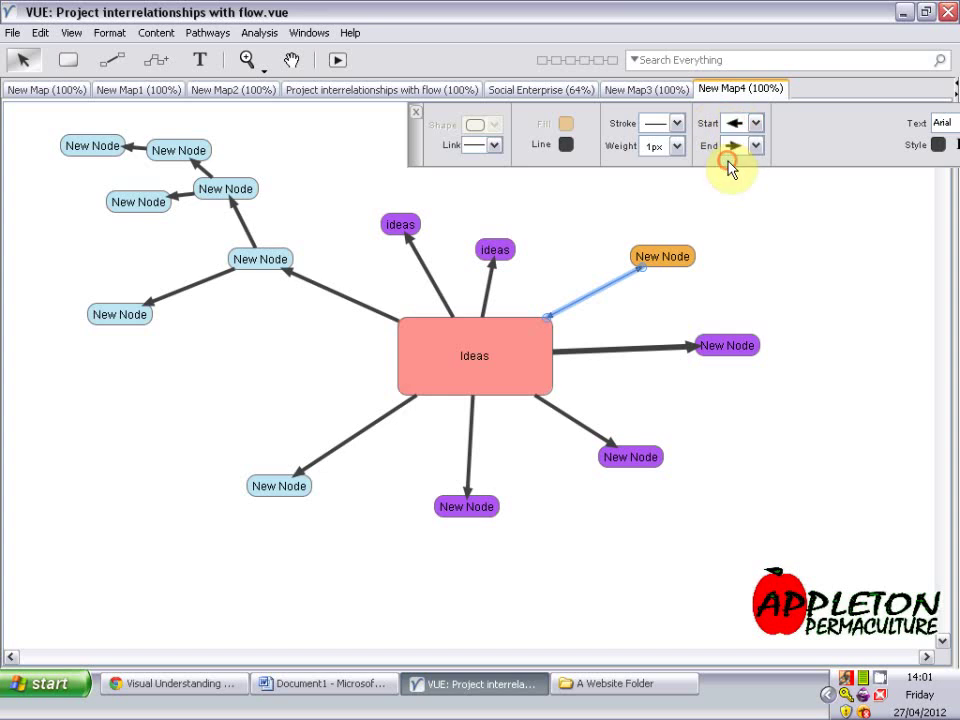
{"action": "left_click", "coordinate": [617, 302]}
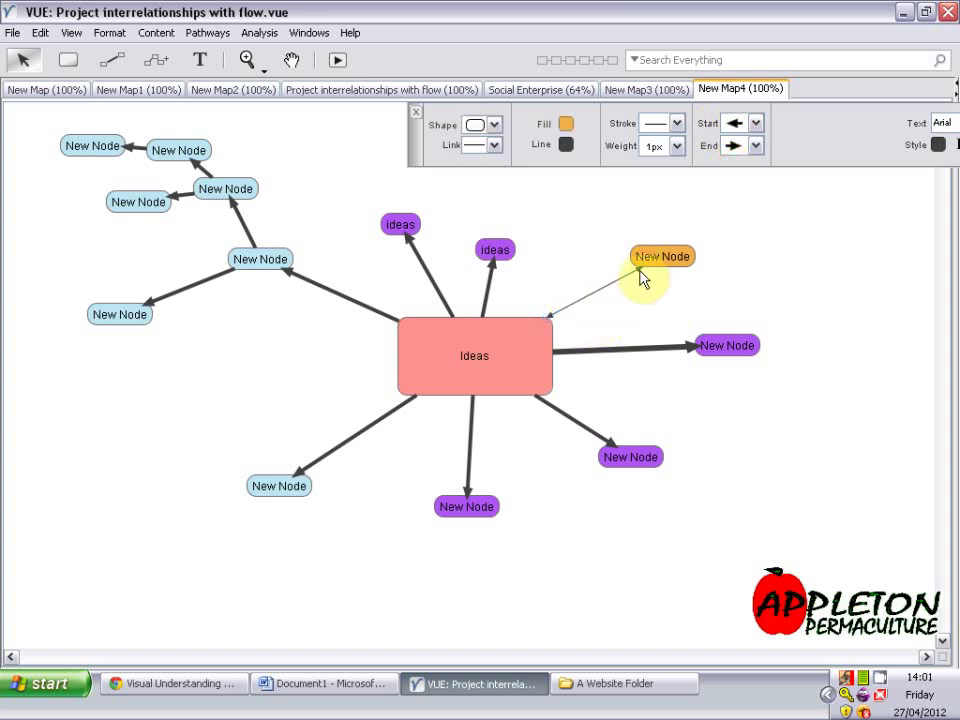
{"action": "left_click", "coordinate": [755, 147]}
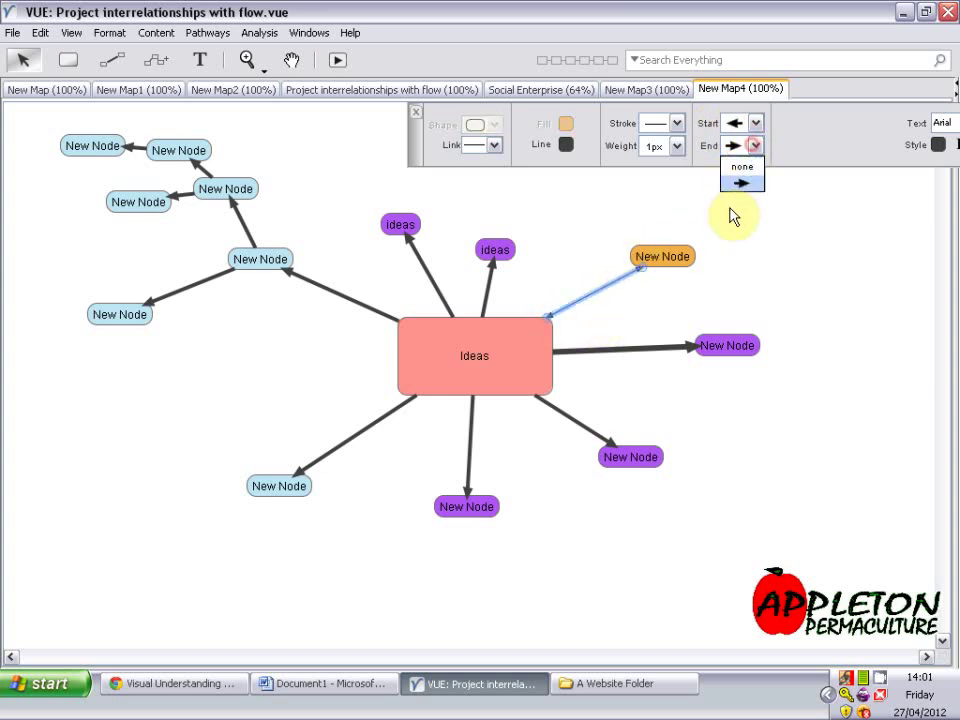
{"action": "left_click", "coordinate": [741, 168]}
{"action": "left_click", "coordinate": [739, 122]}
{"action": "left_click", "coordinate": [741, 144]}
{"action": "left_click", "coordinate": [668, 268]}
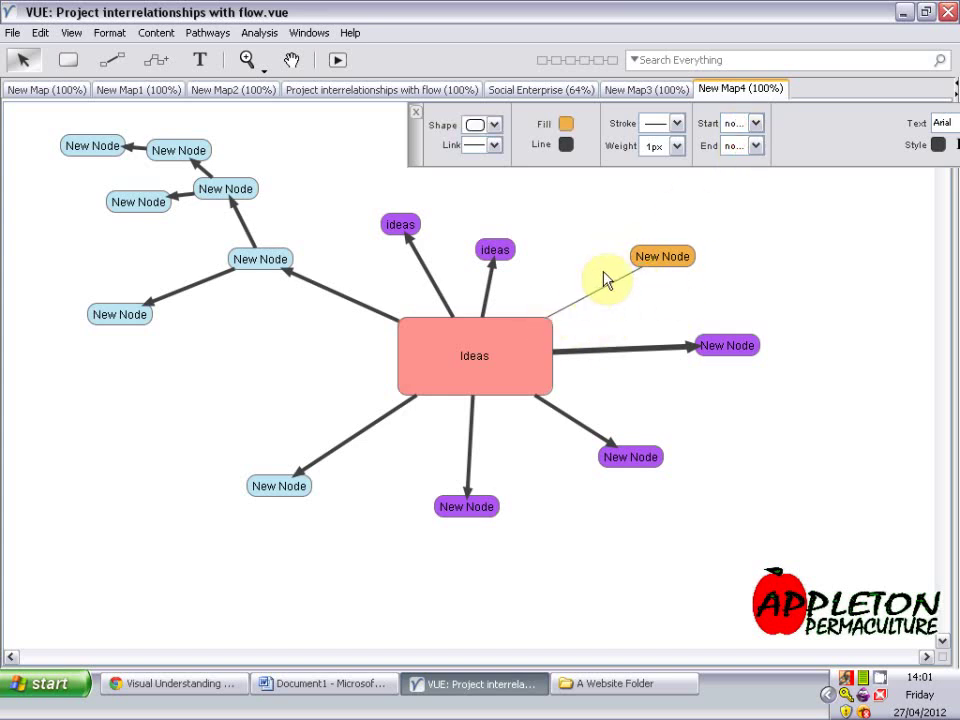
Make the 6px link to the right-hand New Node a fine dotted line
{"action": "left_click", "coordinate": [625, 349]}
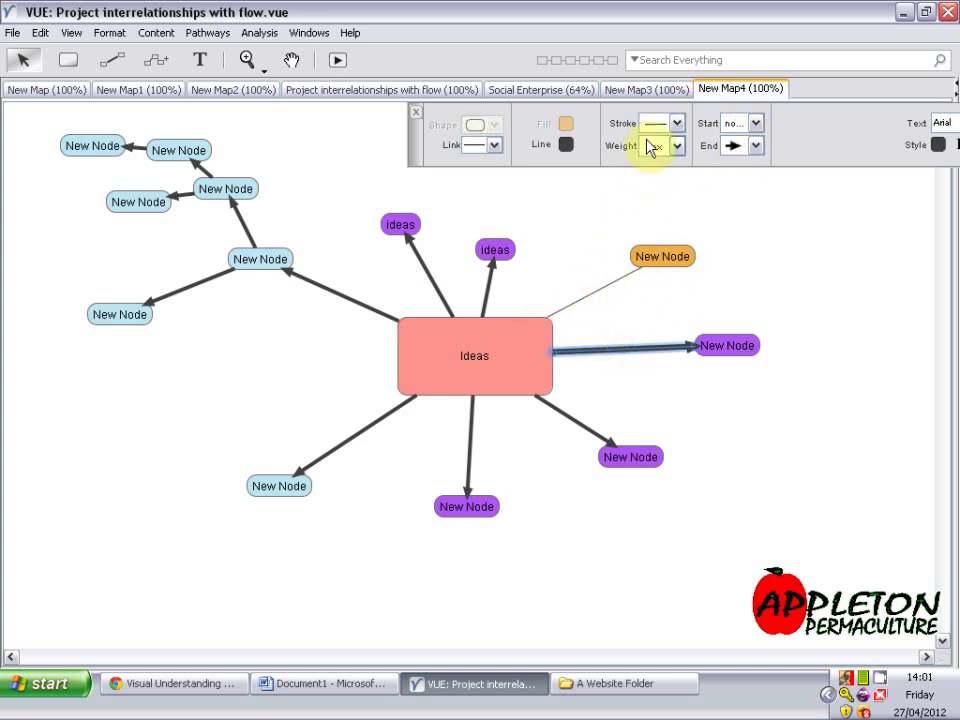
{"action": "left_click", "coordinate": [675, 123]}
{"action": "left_click", "coordinate": [660, 221]}
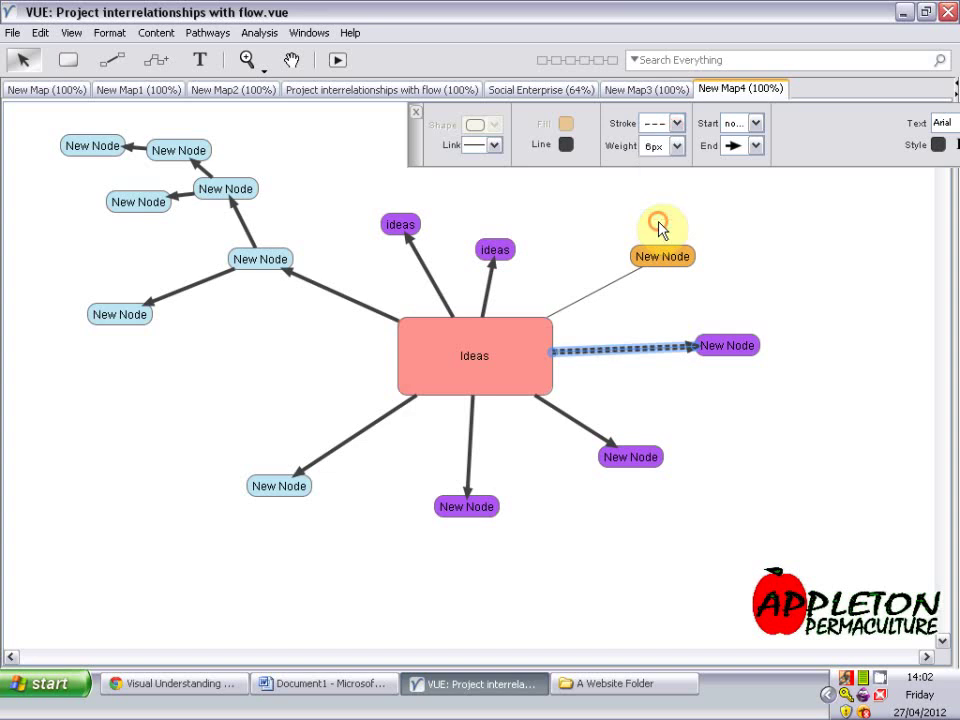
{"action": "left_click", "coordinate": [628, 349]}
{"action": "left_click", "coordinate": [677, 123]}
{"action": "left_click", "coordinate": [681, 188]}
{"action": "left_click", "coordinate": [643, 305]}
{"action": "left_click", "coordinate": [634, 350]}
{"action": "left_click", "coordinate": [677, 123]}
{"action": "left_click", "coordinate": [661, 158]}
{"action": "left_click", "coordinate": [662, 306]}
{"action": "left_click", "coordinate": [632, 347]}
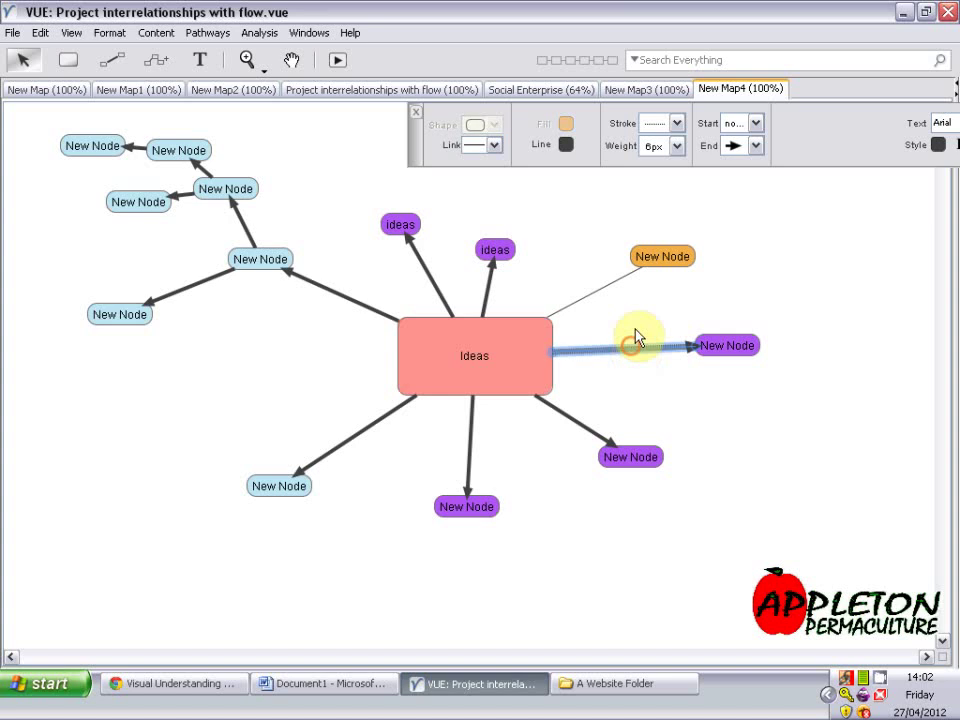
{"action": "left_click_drag", "start_coordinate": [806, 123], "coordinate": [725, 133]}
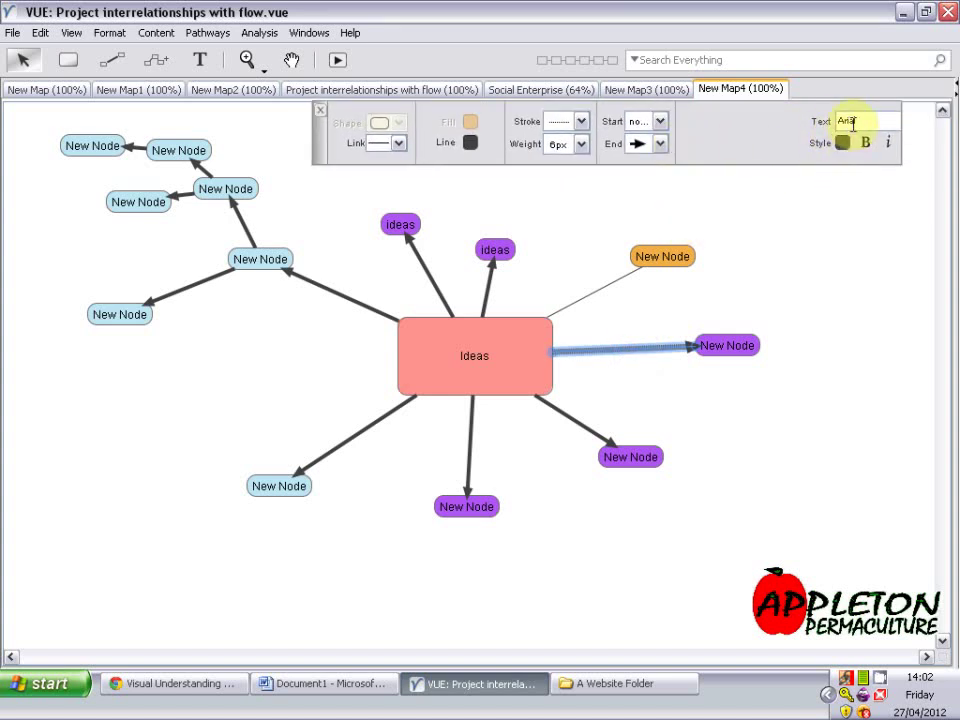
Place a free text label reading 'hello' below the lower-left of the map
{"action": "left_click_drag", "start_coordinate": [750, 135], "coordinate": [807, 132]}
{"action": "left_click", "coordinate": [790, 218]}
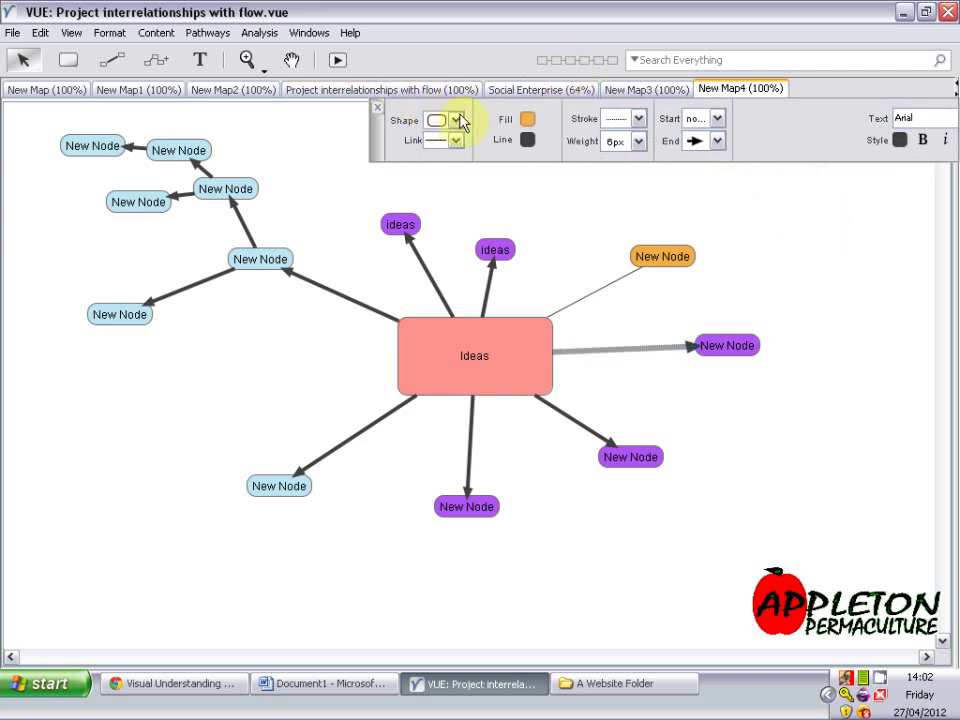
{"action": "left_click", "coordinate": [125, 576]}
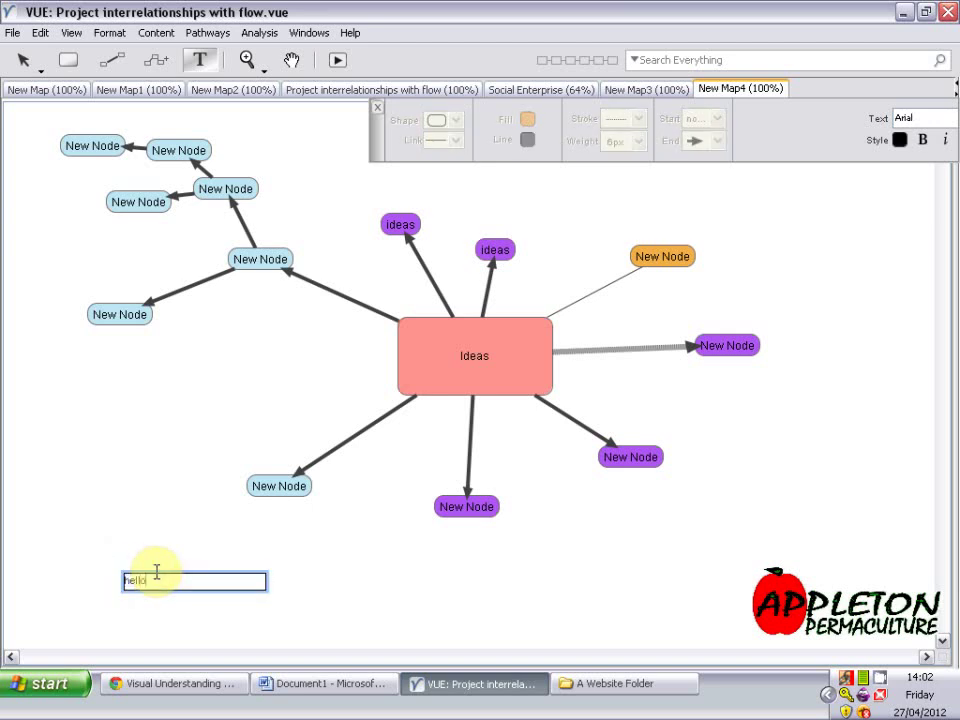
{"action": "key", "text": "Return"}
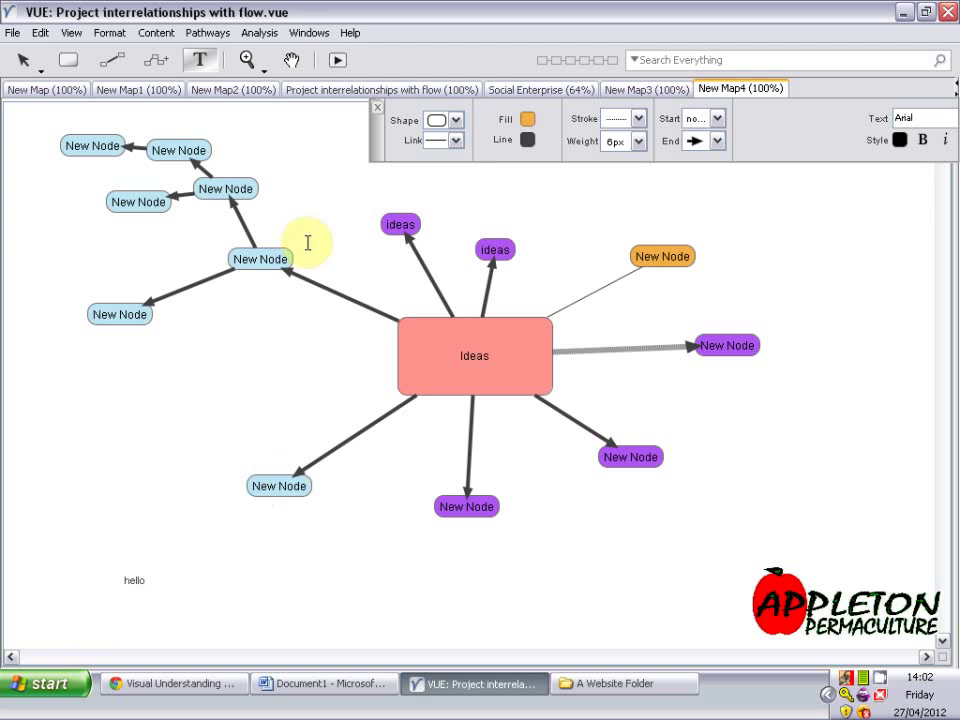
{"action": "left_click", "coordinate": [605, 356]}
Curve the link to the right-hand node into an S-wave and add a New Text label
{"action": "left_click", "coordinate": [456, 144]}
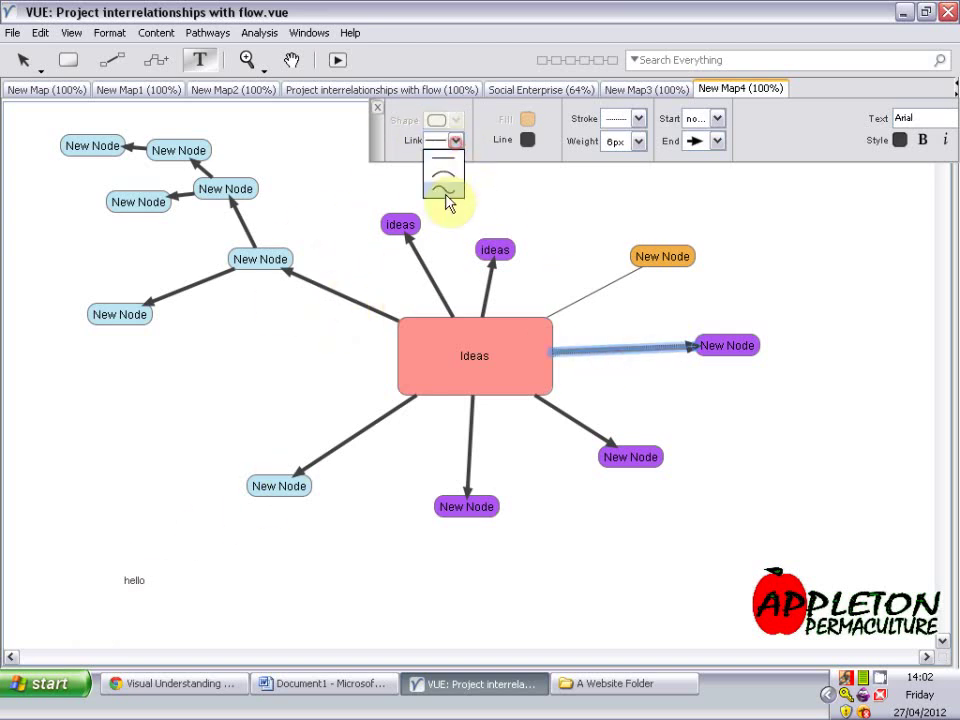
{"action": "left_click", "coordinate": [445, 189]}
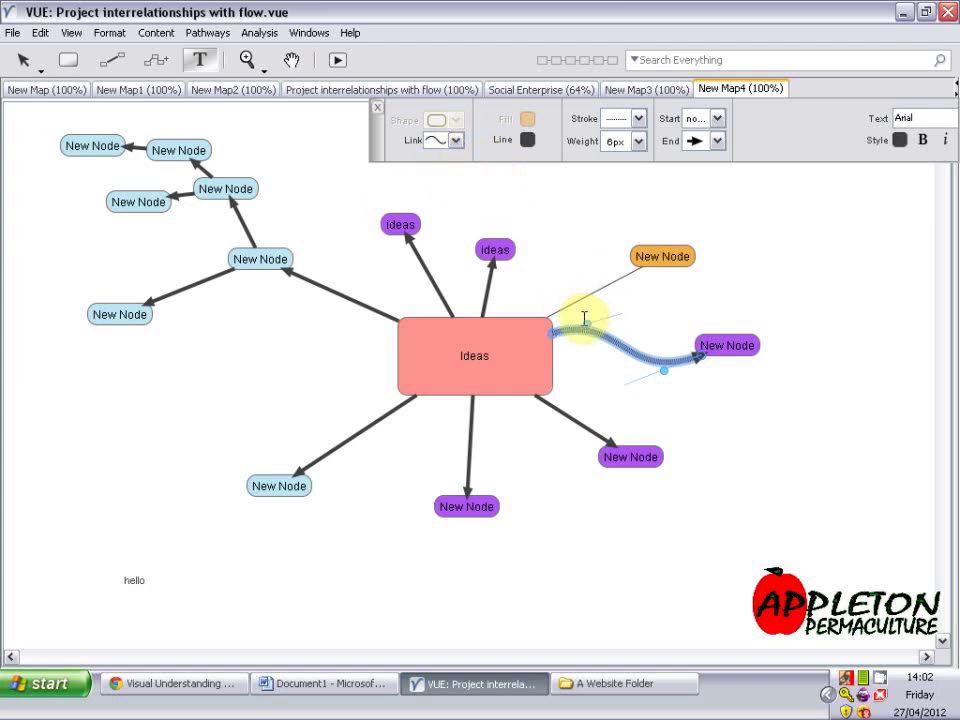
{"action": "left_click_drag", "start_coordinate": [587, 327], "coordinate": [569, 245]}
{"action": "left_click", "coordinate": [661, 370]}
{"action": "left_click_drag", "start_coordinate": [680, 391], "coordinate": [677, 439]}
{"action": "left_click", "coordinate": [714, 452]}
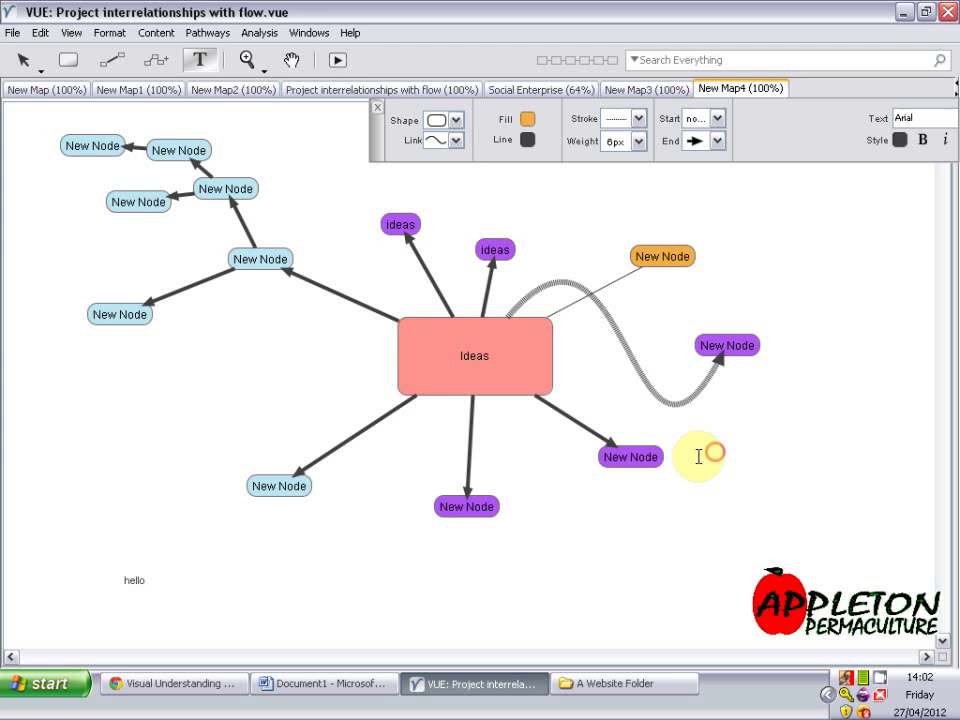
{"action": "left_click", "coordinate": [767, 264]}
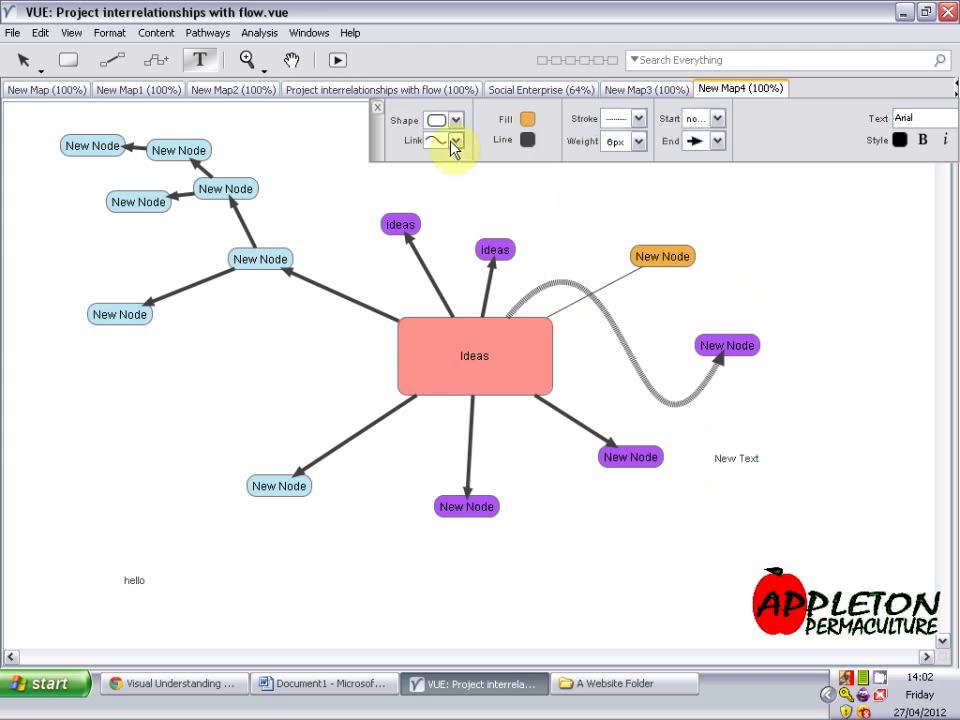
Curve the Ideas link to the upper-left node, bowing it left, then start a new map
{"action": "left_click", "coordinate": [455, 140]}
{"action": "left_click", "coordinate": [345, 302]}
{"action": "left_click", "coordinate": [450, 140]}
{"action": "left_click", "coordinate": [441, 171]}
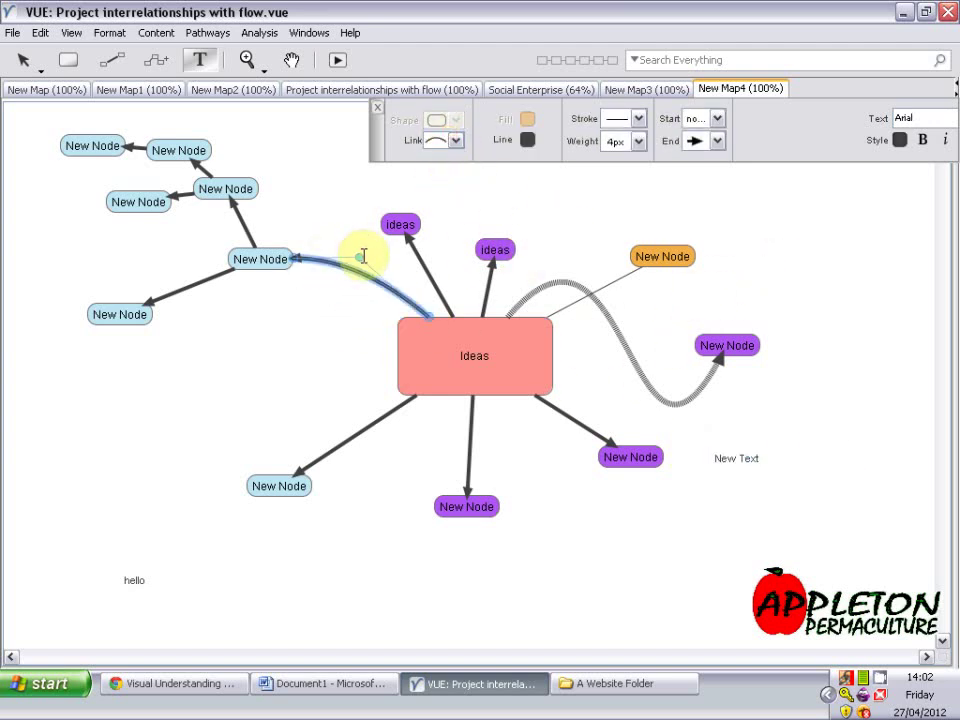
{"action": "left_click_drag", "start_coordinate": [357, 257], "coordinate": [231, 393]}
{"action": "left_click", "coordinate": [214, 343]}
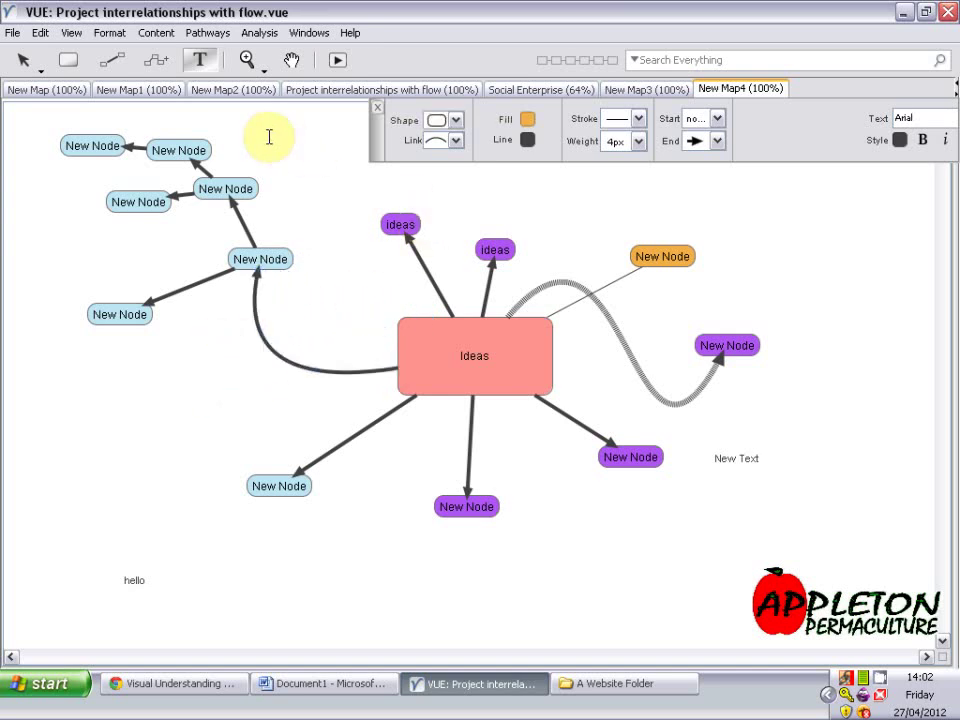
{"action": "left_click", "coordinate": [12, 33]}
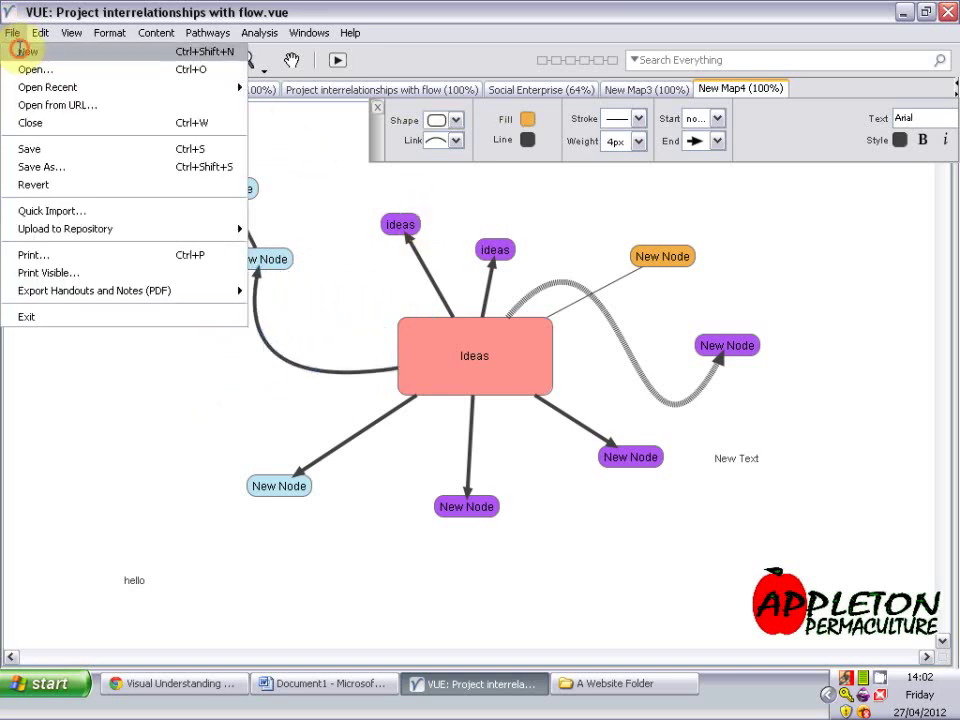
{"action": "left_click", "coordinate": [22, 47]}
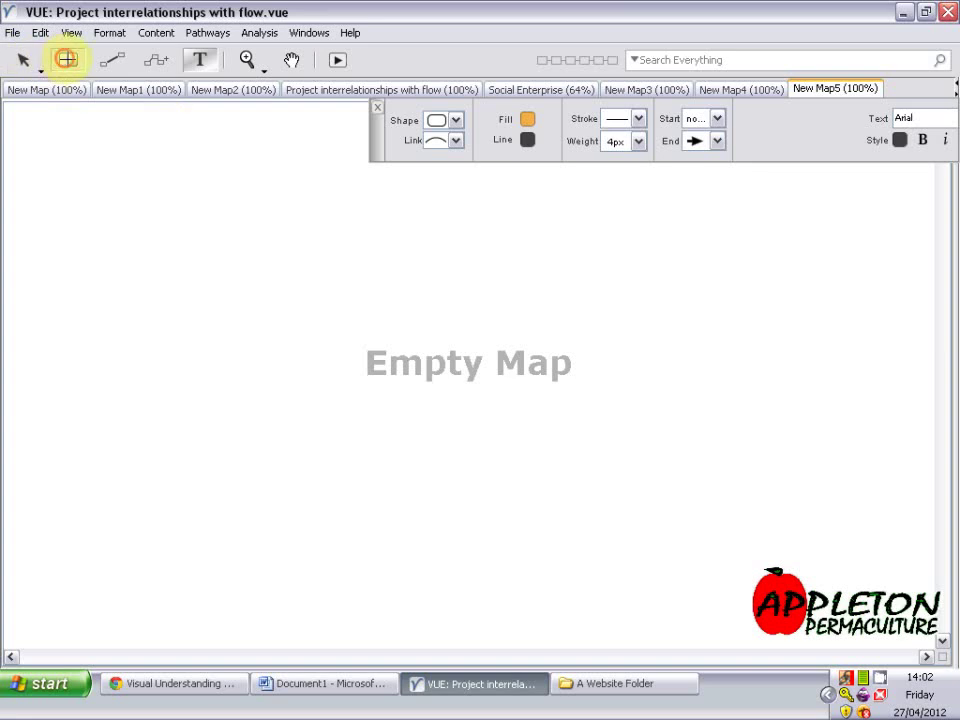
With the node tool, draw the SADIMET, Survey and Assess nodes in a column at the top left
{"action": "left_click", "coordinate": [65, 59]}
{"action": "left_click_drag", "start_coordinate": [118, 187], "coordinate": [216, 232]}
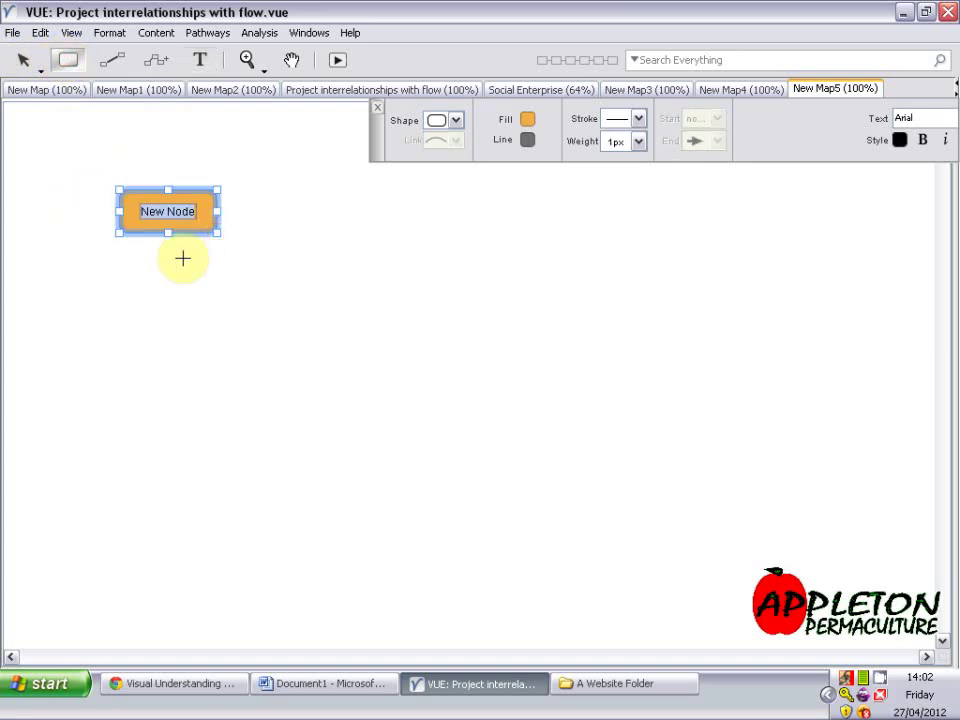
{"action": "left_click_drag", "start_coordinate": [118, 245], "coordinate": [221, 294]}
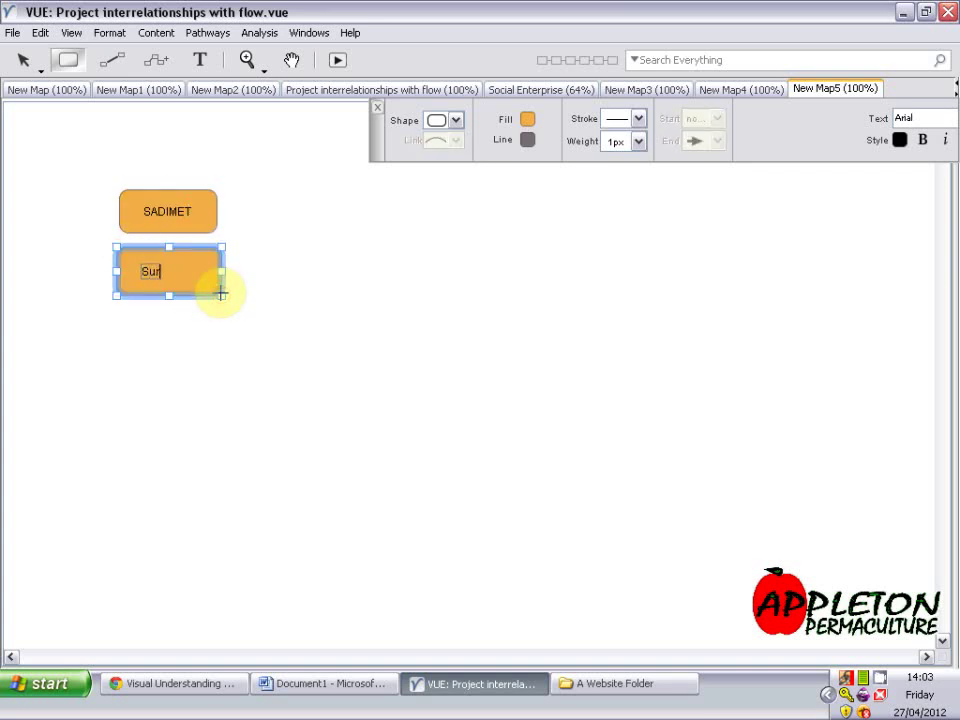
{"action": "left_click_drag", "start_coordinate": [129, 324], "coordinate": [218, 391]}
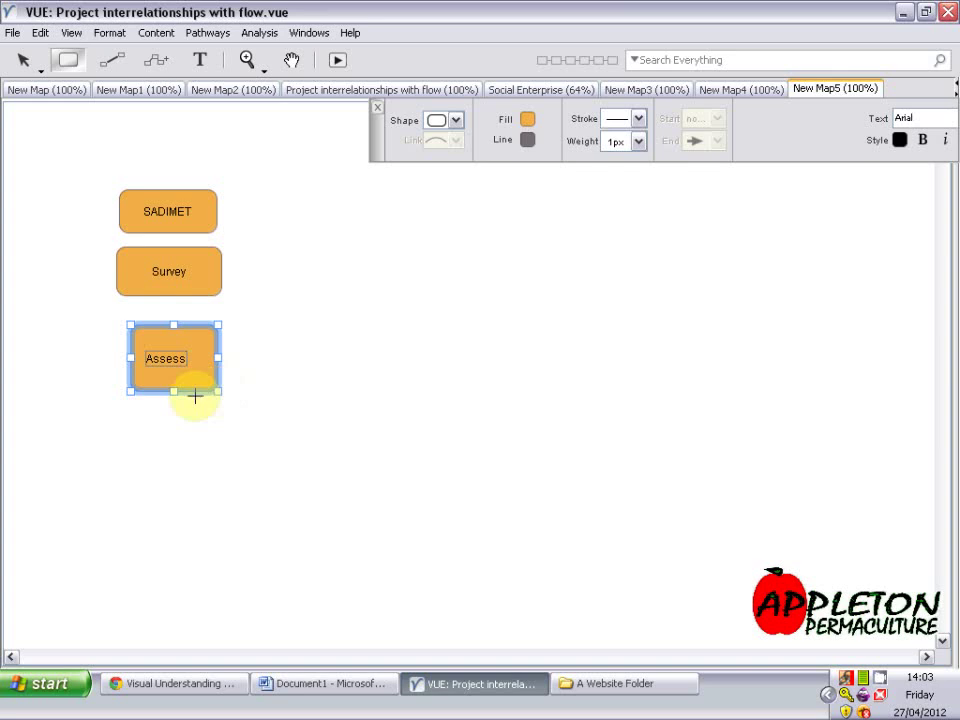
{"action": "left_click", "coordinate": [169, 446]}
Add the Design and Implement nodes below Assess
{"action": "left_click_drag", "start_coordinate": [111, 409], "coordinate": [220, 456]}
{"action": "type", "text": "Design"}
{"action": "left_click_drag", "start_coordinate": [128, 477], "coordinate": [228, 534]}
{"action": "type", "text": "Implement"}
{"action": "left_click", "coordinate": [206, 566]}
{"action": "left_click", "coordinate": [118, 552]}
Add the Monitor node below Implement, then Evaluate and Tweak to its right
{"action": "left_click_drag", "start_coordinate": [118, 552], "coordinate": [237, 602]}
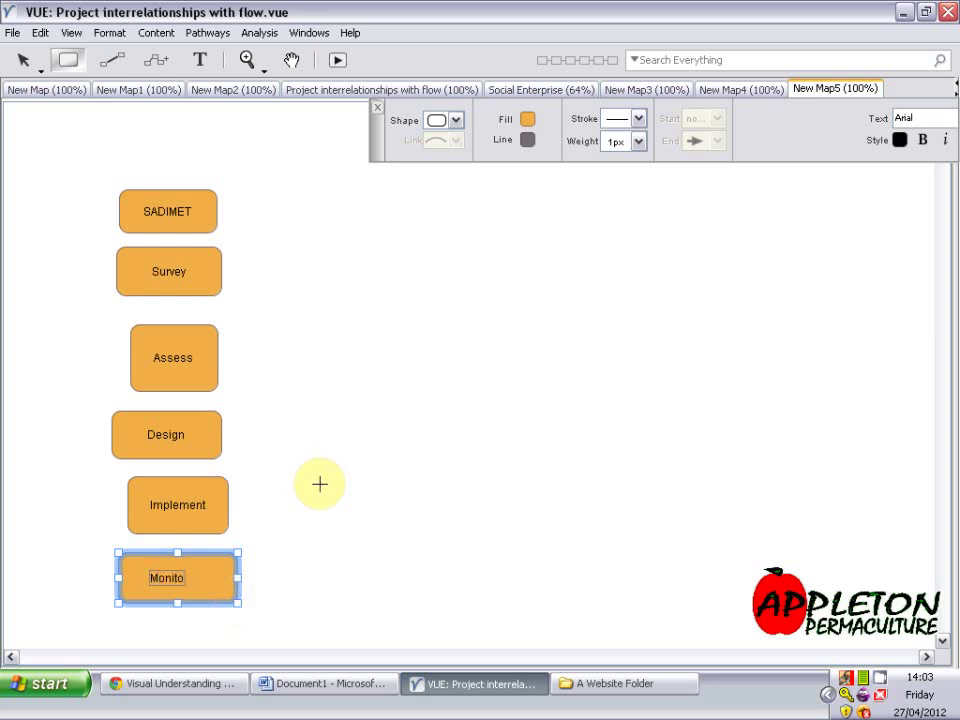
{"action": "left_click", "coordinate": [316, 502]}
{"action": "left_click_drag", "start_coordinate": [288, 561], "coordinate": [421, 602]}
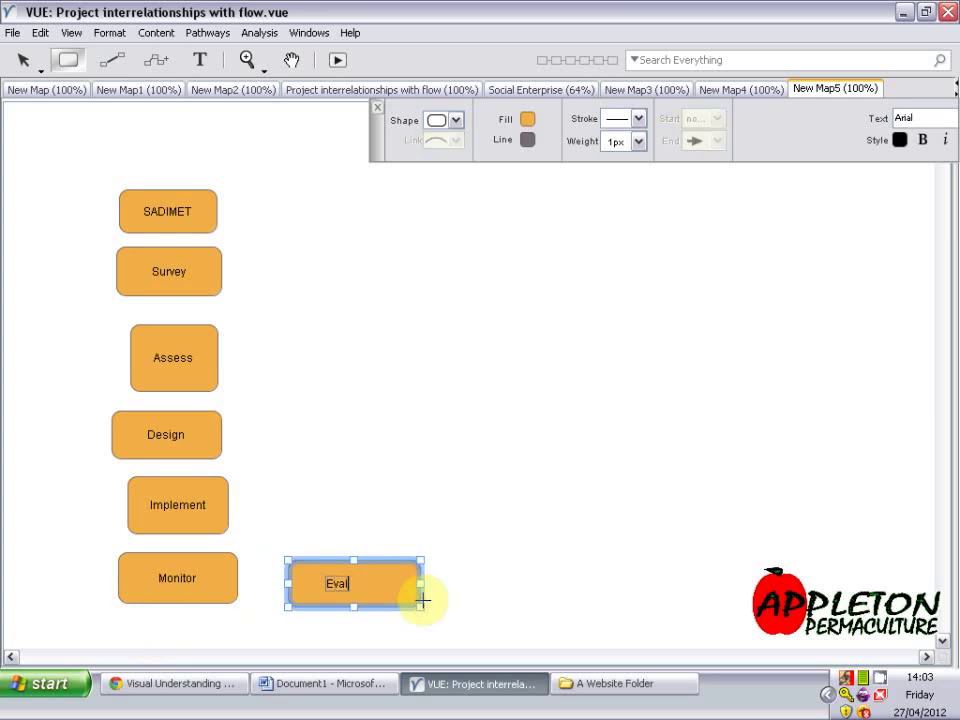
{"action": "left_click_drag", "start_coordinate": [467, 563], "coordinate": [603, 618]}
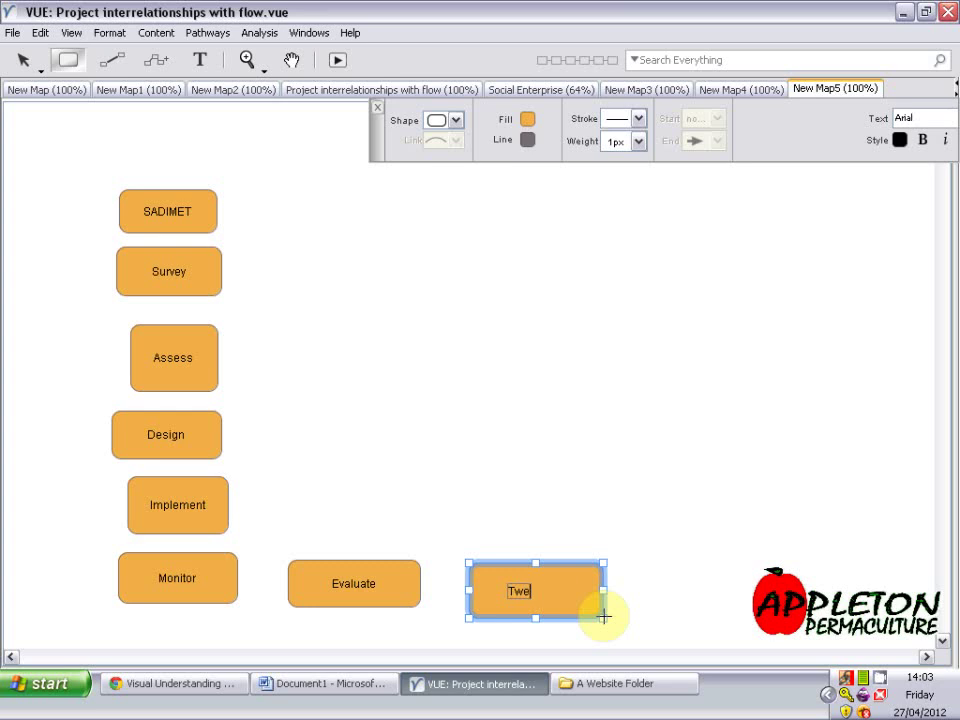
{"action": "left_click", "coordinate": [446, 377]}
{"action": "left_click", "coordinate": [23, 58]}
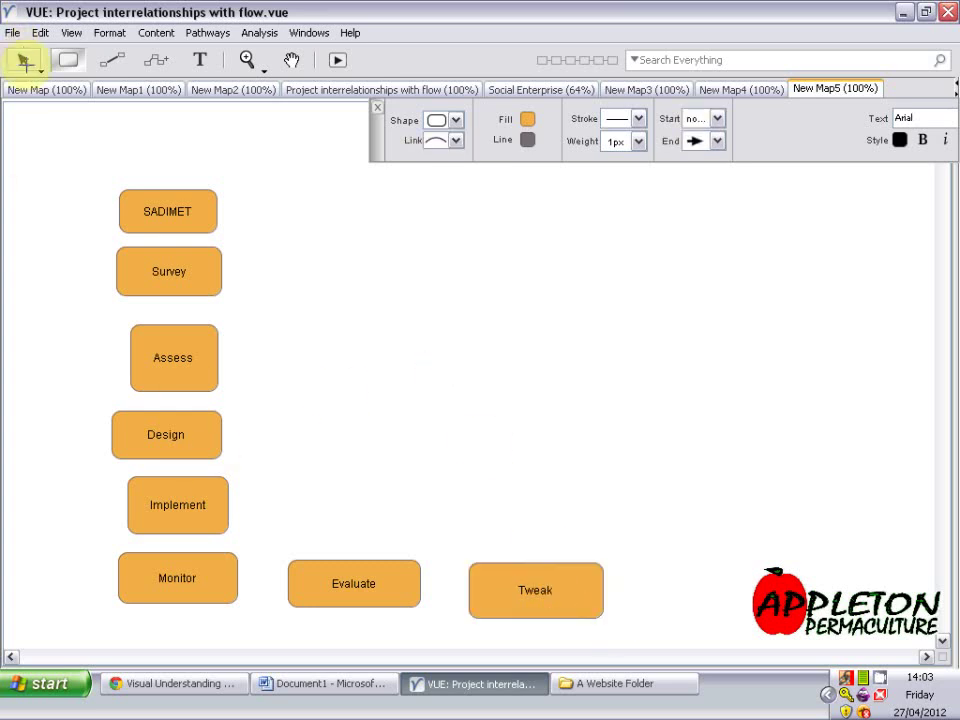
Move Evaluate and Tweak into the column under Monitor
{"action": "left_click_drag", "start_coordinate": [368, 587], "coordinate": [184, 600]}
{"action": "left_click_drag", "start_coordinate": [491, 549], "coordinate": [246, 605]}
{"action": "left_click", "coordinate": [392, 476]}
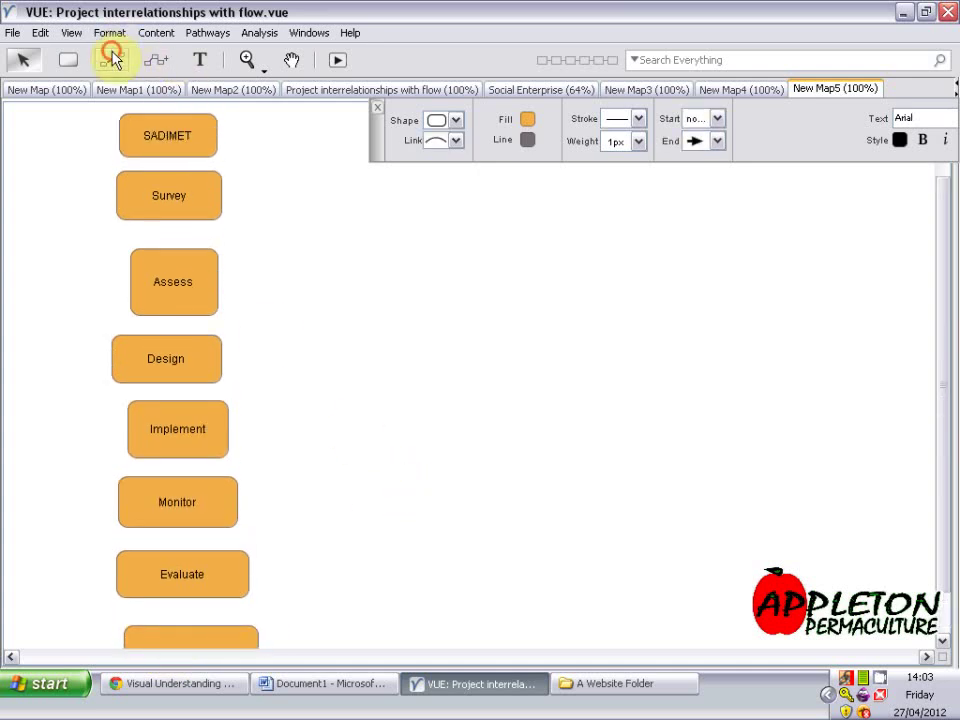
Chain Survey, Assess, Design and on down to Tweak with straight-style link arrows
{"action": "left_click", "coordinate": [112, 58]}
{"action": "left_click", "coordinate": [450, 140]}
{"action": "left_click", "coordinate": [448, 161]}
{"action": "left_click_drag", "start_coordinate": [169, 203], "coordinate": [176, 368]}
{"action": "left_click_drag", "start_coordinate": [176, 376], "coordinate": [184, 582]}
{"action": "left_click_drag", "start_coordinate": [182, 598], "coordinate": [183, 630]}
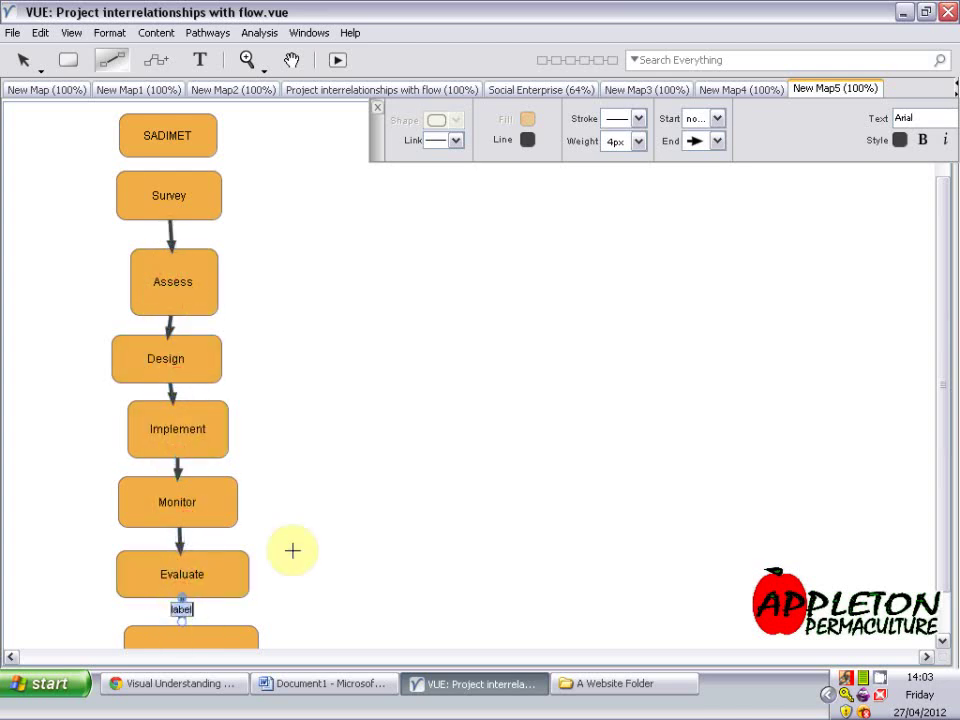
{"action": "scroll", "coordinate": [270, 545], "scroll_direction": "down", "scroll_amount": 2}
{"action": "left_click_drag", "start_coordinate": [188, 557], "coordinate": [189, 592]}
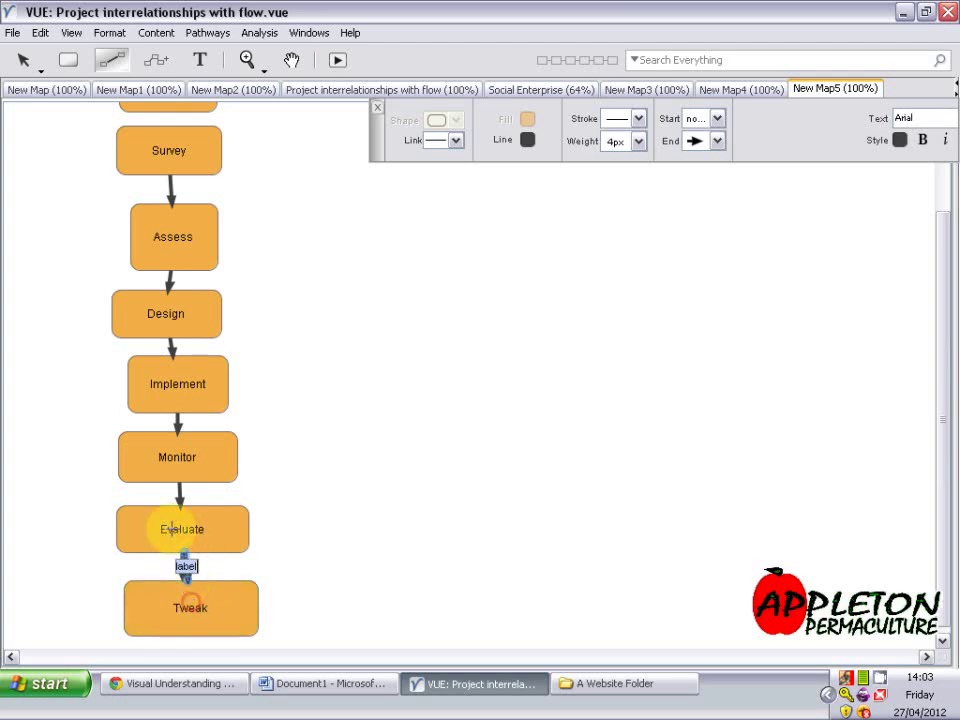
{"action": "left_click", "coordinate": [351, 501]}
{"action": "scroll", "coordinate": [390, 446], "scroll_direction": "up", "scroll_amount": 3}
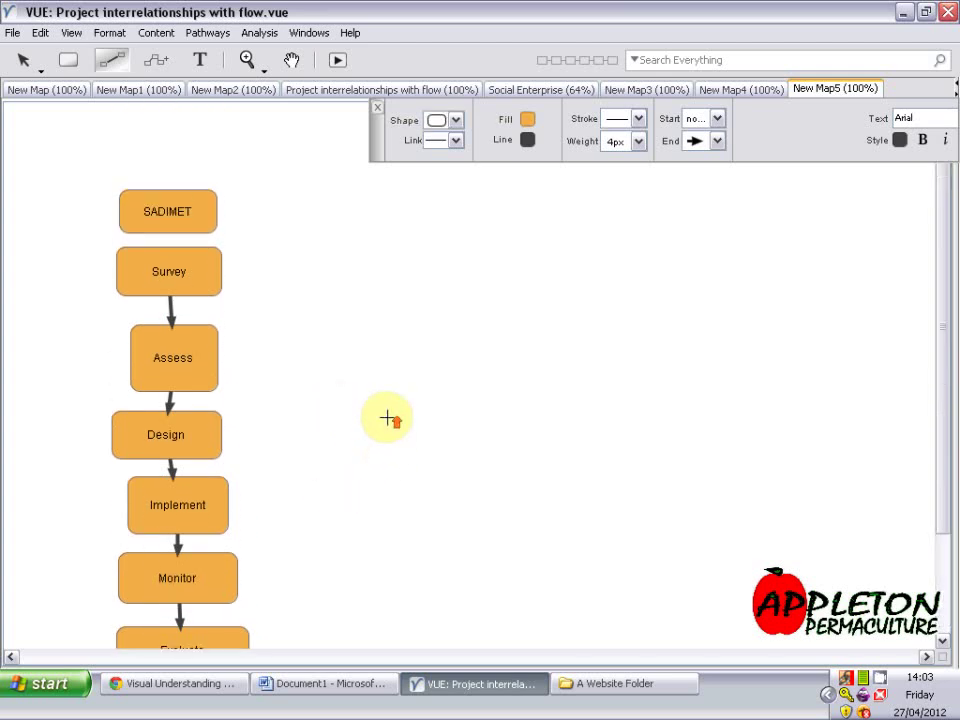
{"action": "scroll", "coordinate": [398, 416], "scroll_direction": "down", "scroll_amount": 1}
Add a Chickens node right of the flow and a Salad node below it
{"action": "left_click", "coordinate": [72, 55]}
{"action": "left_click_drag", "start_coordinate": [414, 230], "coordinate": [541, 290]}
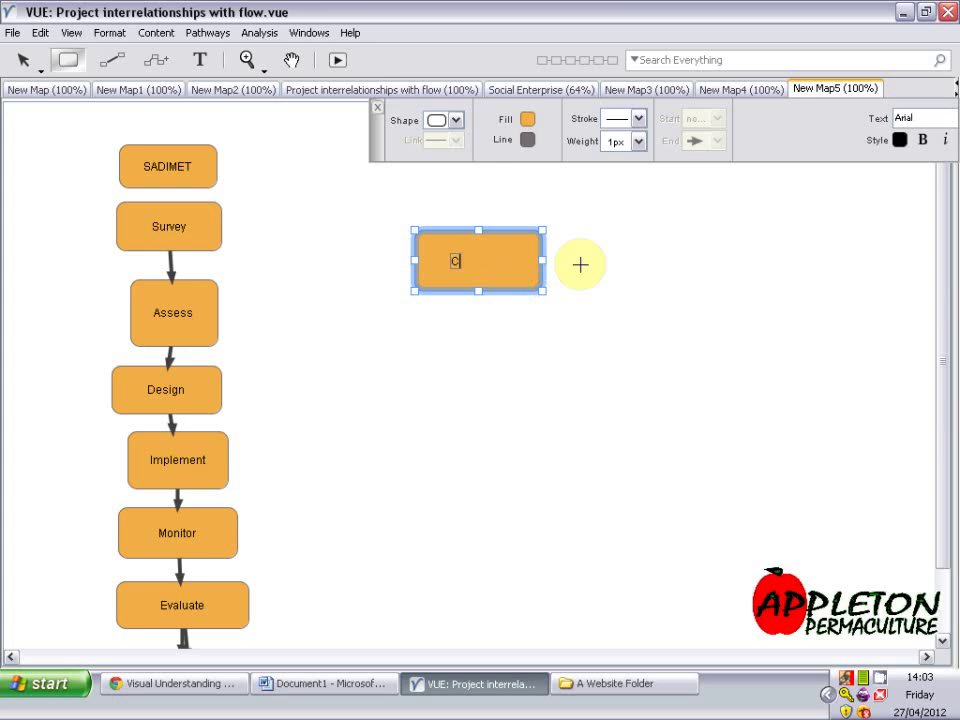
{"action": "left_click", "coordinate": [577, 267]}
{"action": "left_click_drag", "start_coordinate": [689, 335], "coordinate": [788, 400]}
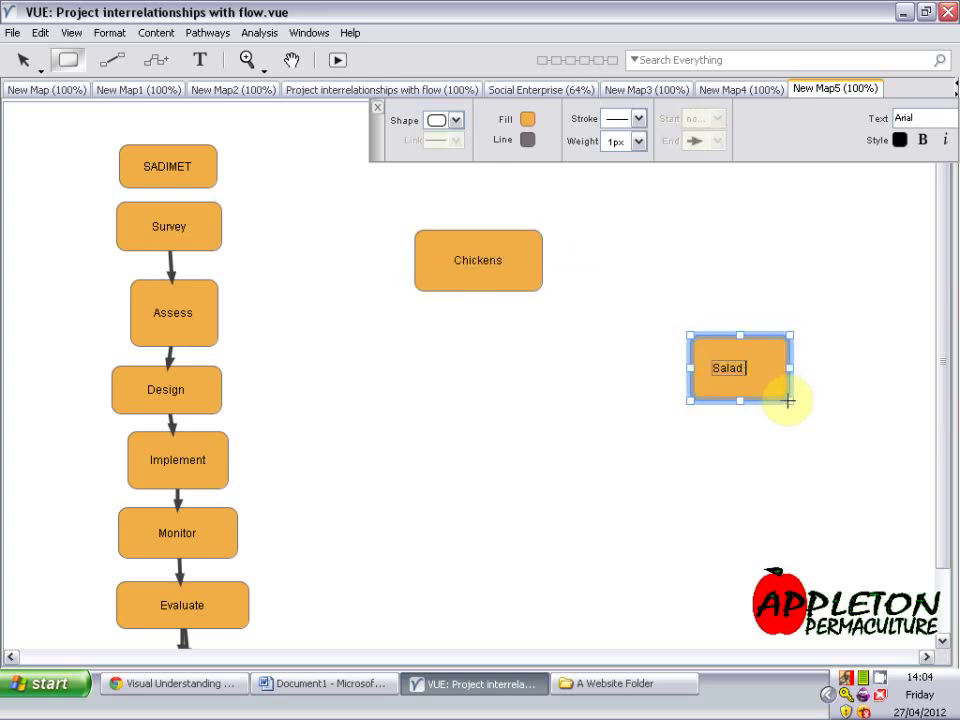
Finish the Salad Crops label and add Compost and Kitchen Scraps nodes below and right of Chickens
{"action": "left_click", "coordinate": [375, 446]}
{"action": "left_click_drag", "start_coordinate": [375, 447], "coordinate": [557, 509]}
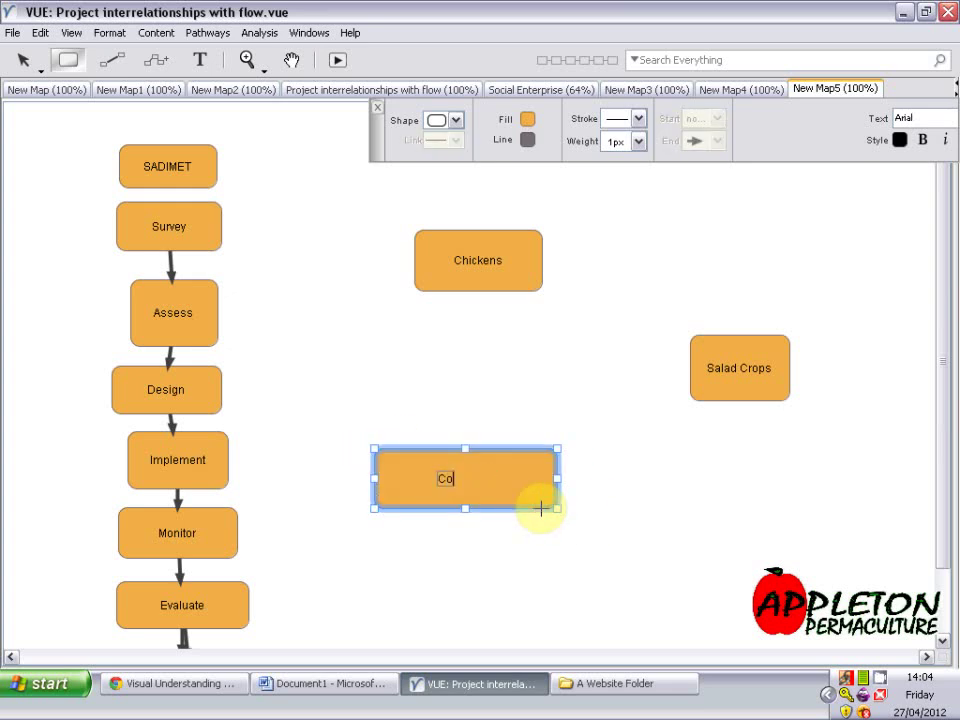
{"action": "left_click", "coordinate": [740, 440]}
{"action": "left_click_drag", "start_coordinate": [671, 478], "coordinate": [792, 522]}
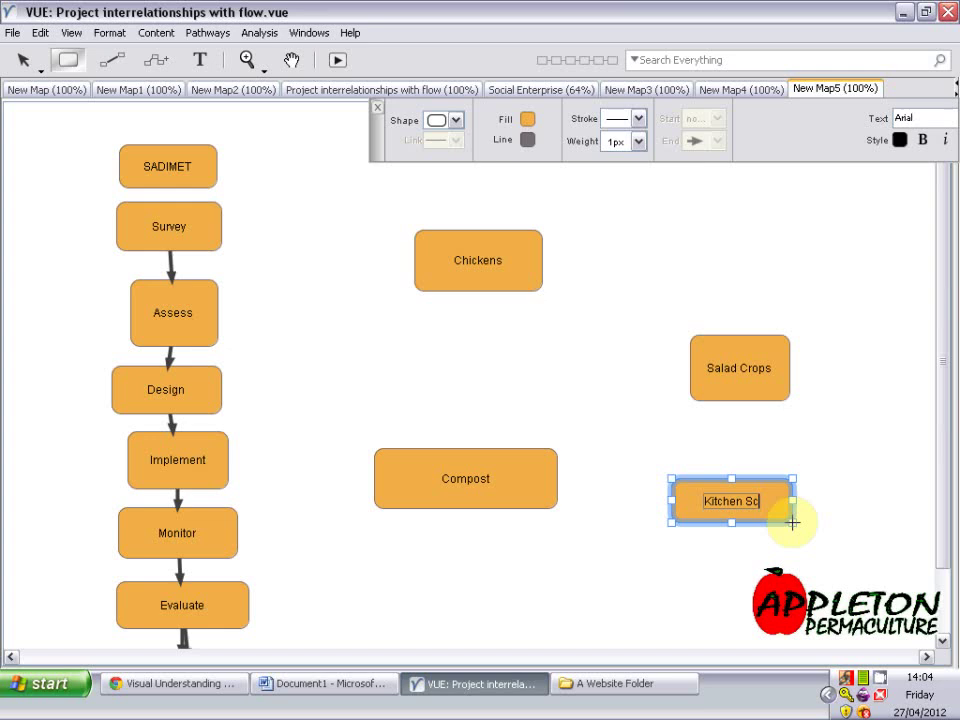
{"action": "left_click", "coordinate": [879, 414]}
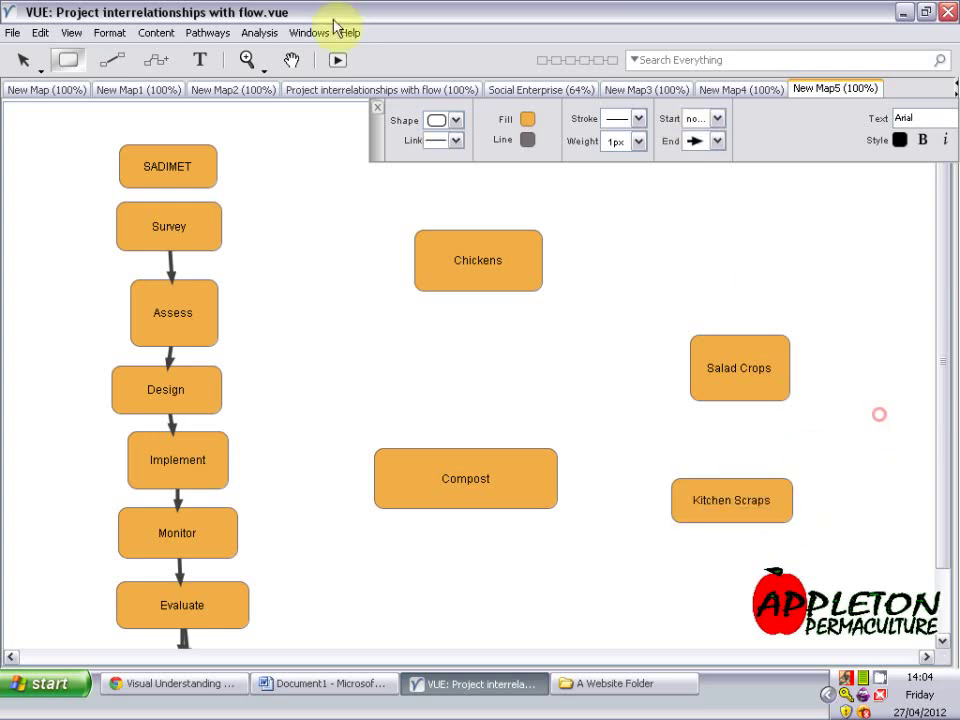
{"action": "left_click", "coordinate": [101, 60]}
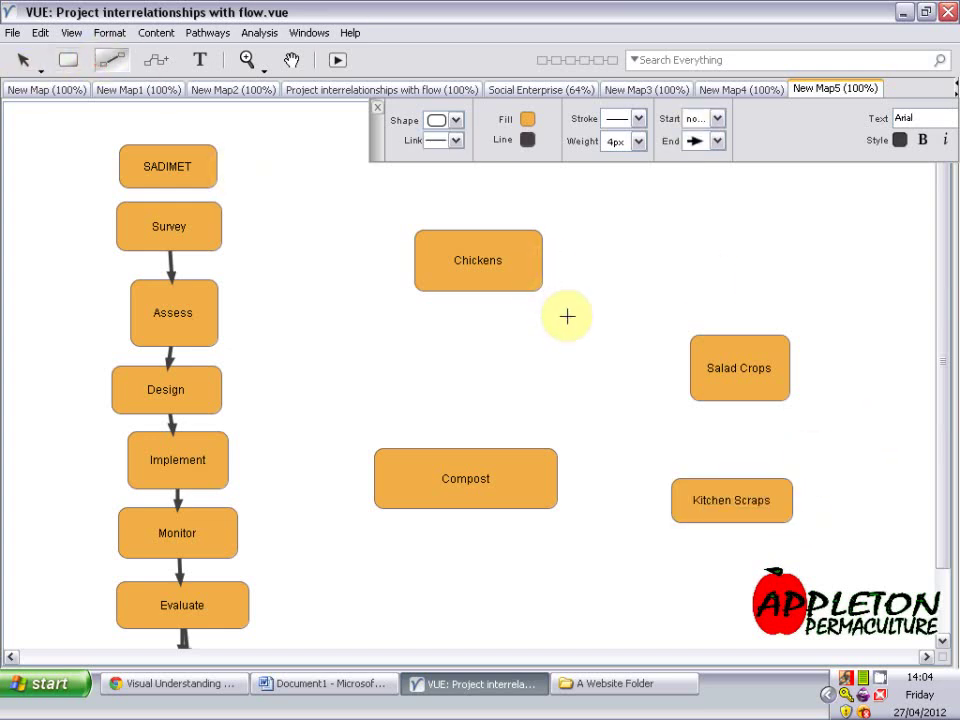
Link Salad Crops to Chickens, drop the start arrowhead, and link Chickens to Compost
{"action": "left_click_drag", "start_coordinate": [730, 367], "coordinate": [510, 277]}
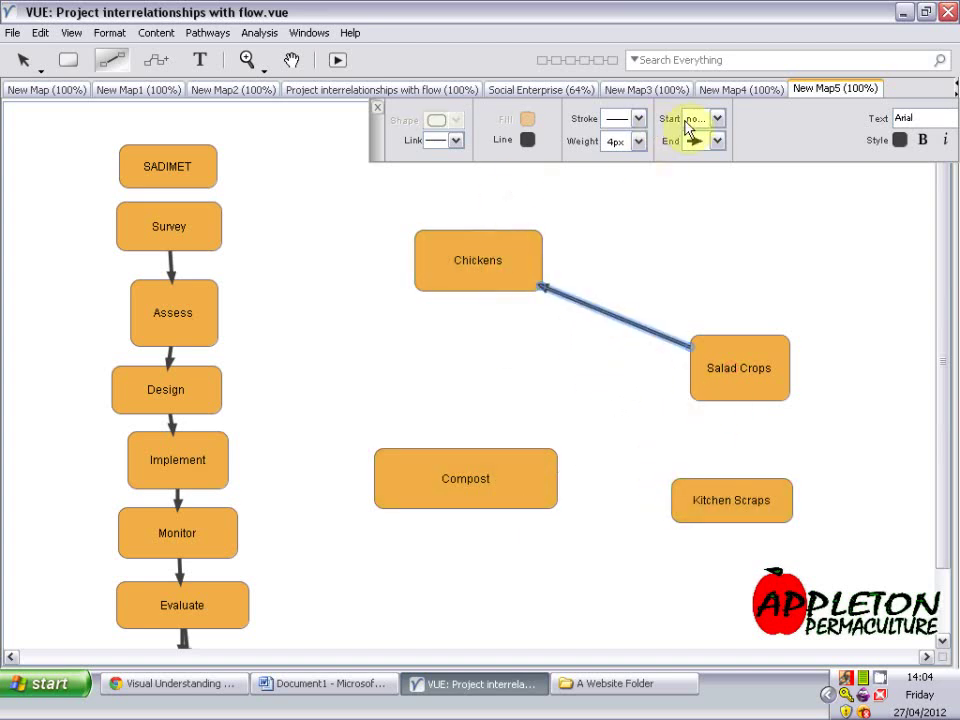
{"action": "left_click", "coordinate": [718, 268]}
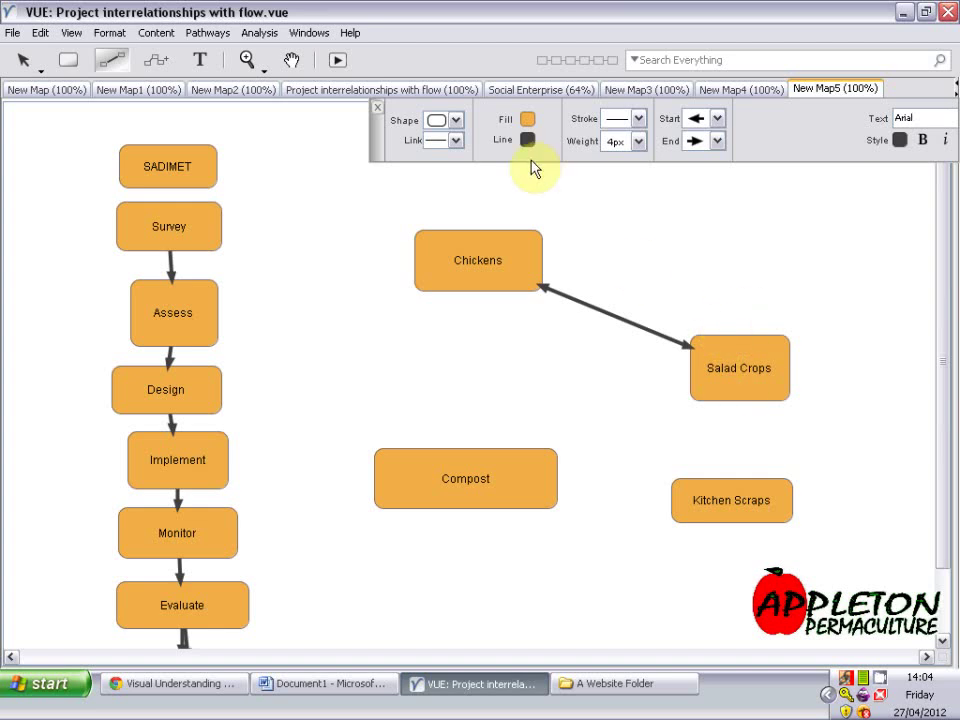
{"action": "left_click", "coordinate": [704, 118]}
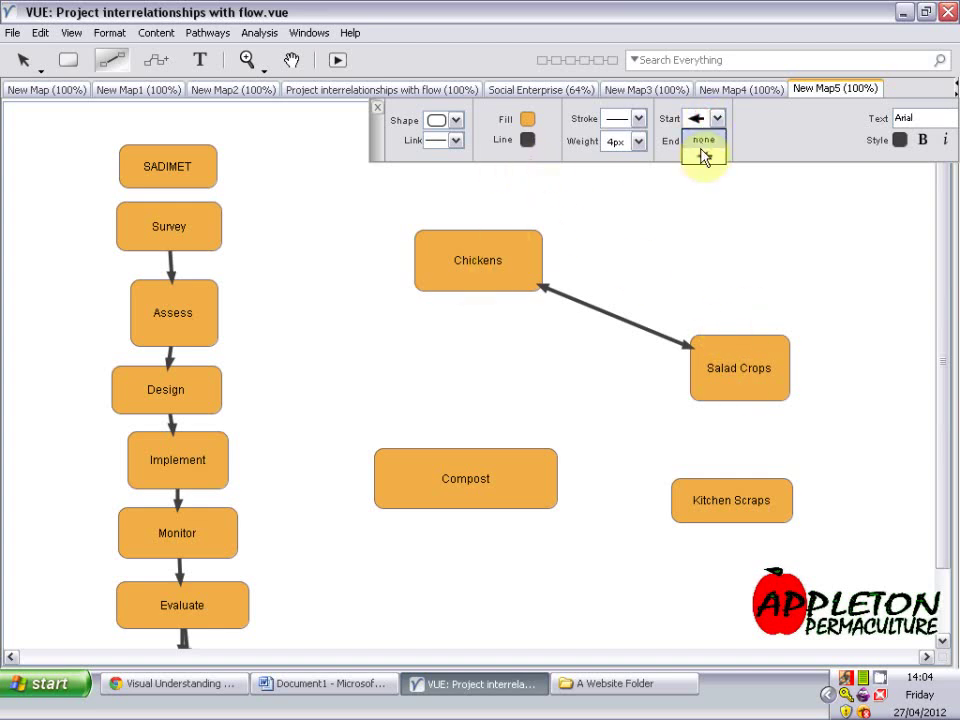
{"action": "left_click", "coordinate": [703, 140]}
{"action": "left_click_drag", "start_coordinate": [441, 253], "coordinate": [495, 454]}
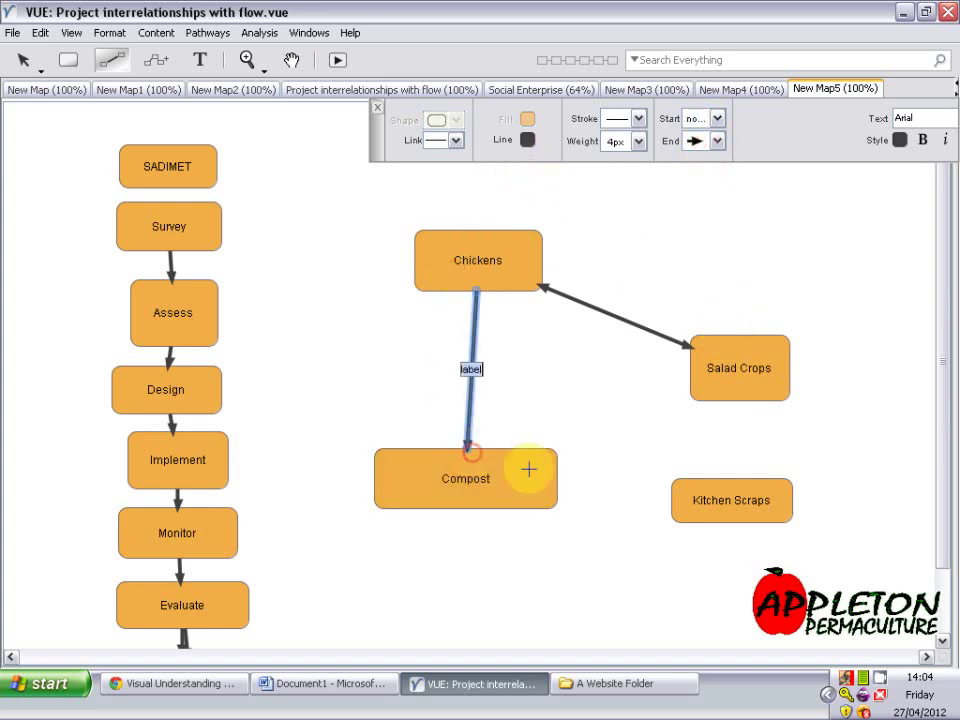
{"action": "left_click", "coordinate": [594, 415]}
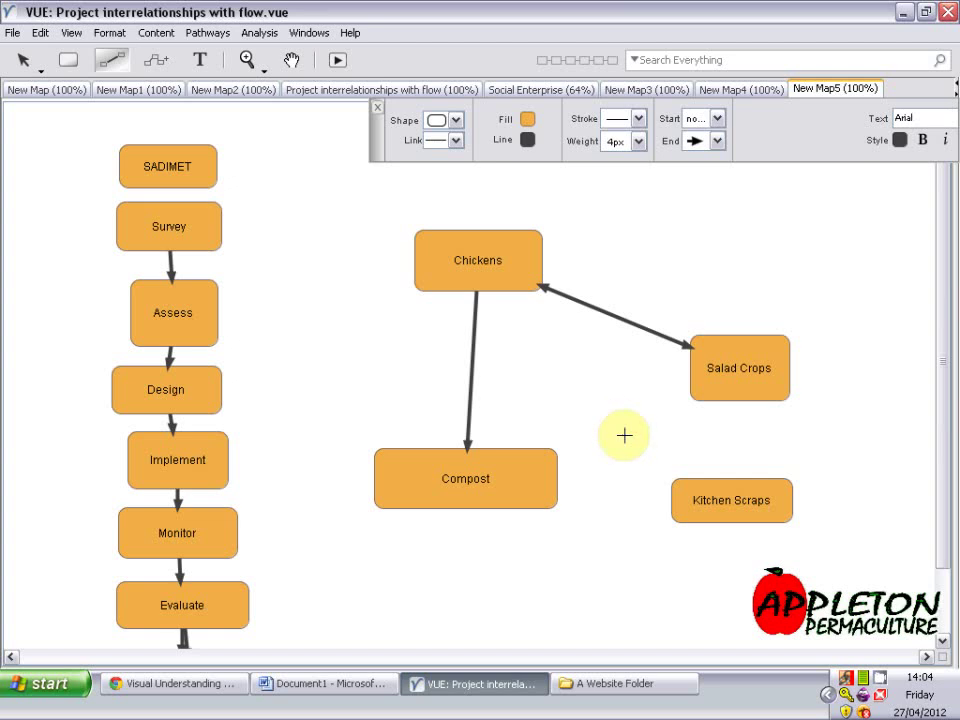
Link Kitchen Scraps to Chickens and Compost, and add a new node above Salad Crops
{"action": "left_click_drag", "start_coordinate": [675, 497], "coordinate": [510, 287]}
{"action": "left_click_drag", "start_coordinate": [668, 500], "coordinate": [512, 494]}
{"action": "left_click", "coordinate": [611, 592]}
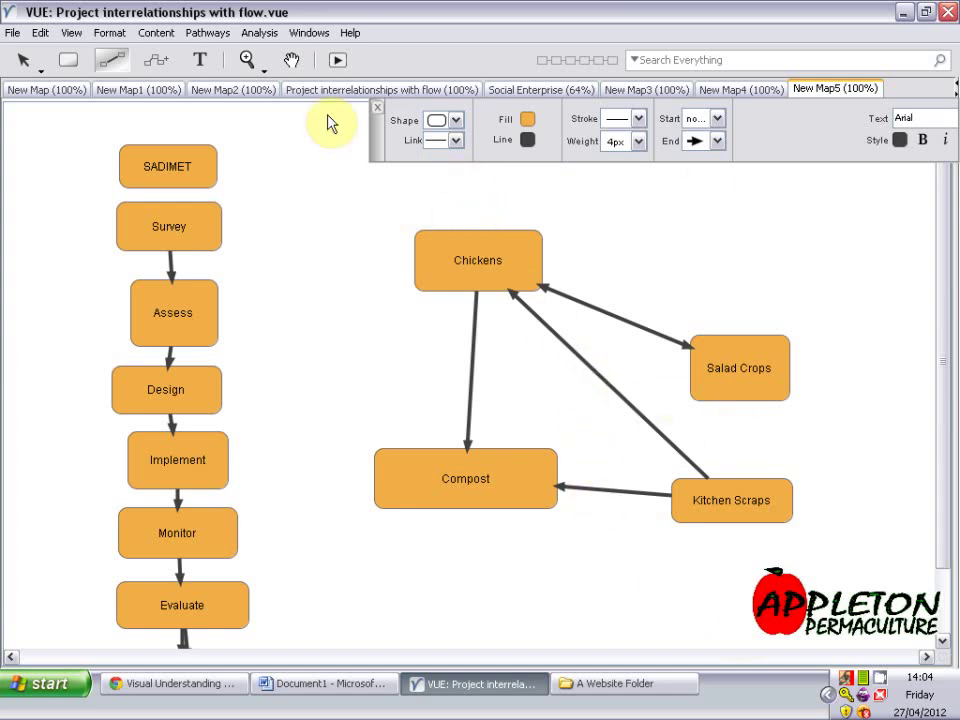
{"action": "left_click_drag", "start_coordinate": [660, 231], "coordinate": [786, 214]}
With the linked-node tool, grow arrowed child nodes outward around the central New Node
{"action": "left_click", "coordinate": [152, 60]}
{"action": "left_click_drag", "start_coordinate": [697, 258], "coordinate": [695, 302]}
{"action": "left_click_drag", "start_coordinate": [667, 252], "coordinate": [615, 287]}
{"action": "left_click_drag", "start_coordinate": [608, 192], "coordinate": [608, 192]}
{"action": "left_click_drag", "start_coordinate": [671, 240], "coordinate": [673, 180]}
{"action": "left_click_drag", "start_coordinate": [688, 250], "coordinate": [749, 182]}
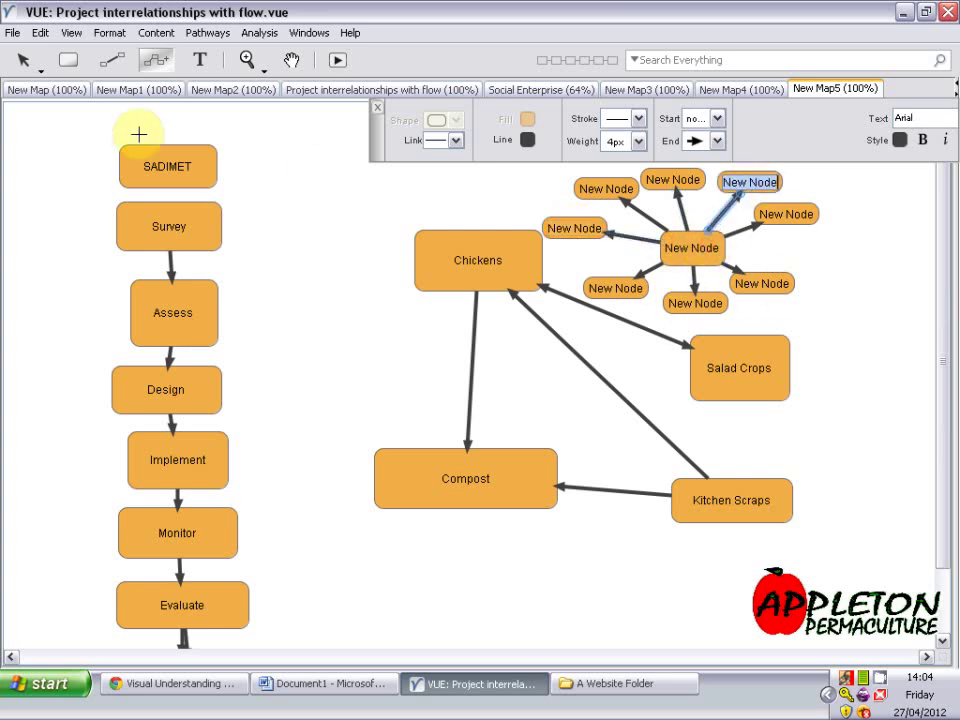
{"action": "left_click", "coordinate": [369, 291]}
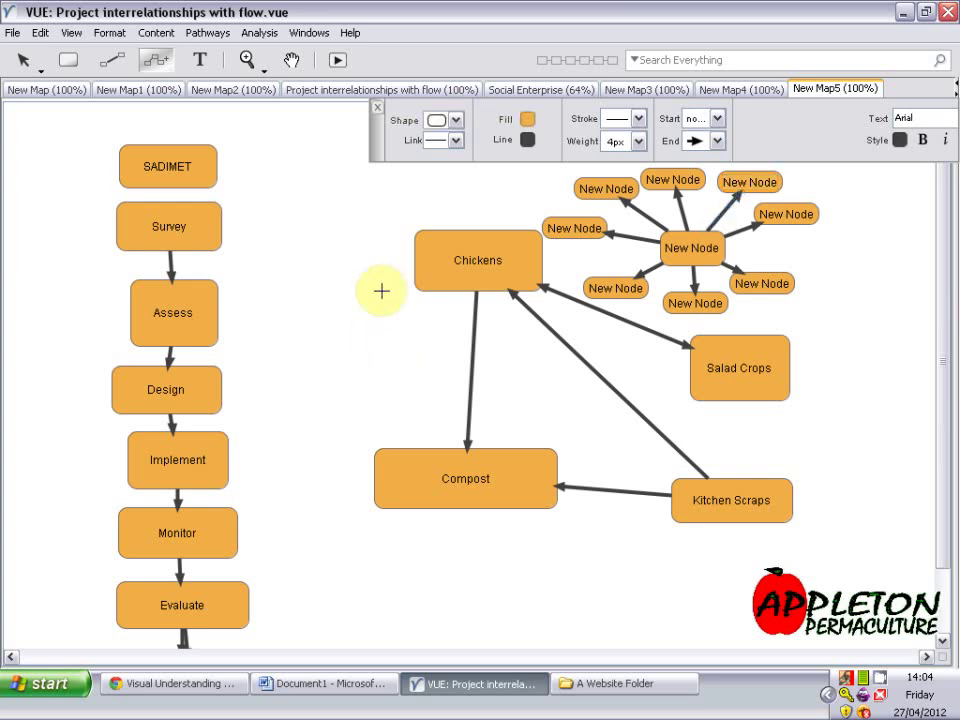
{"action": "left_click", "coordinate": [101, 60]}
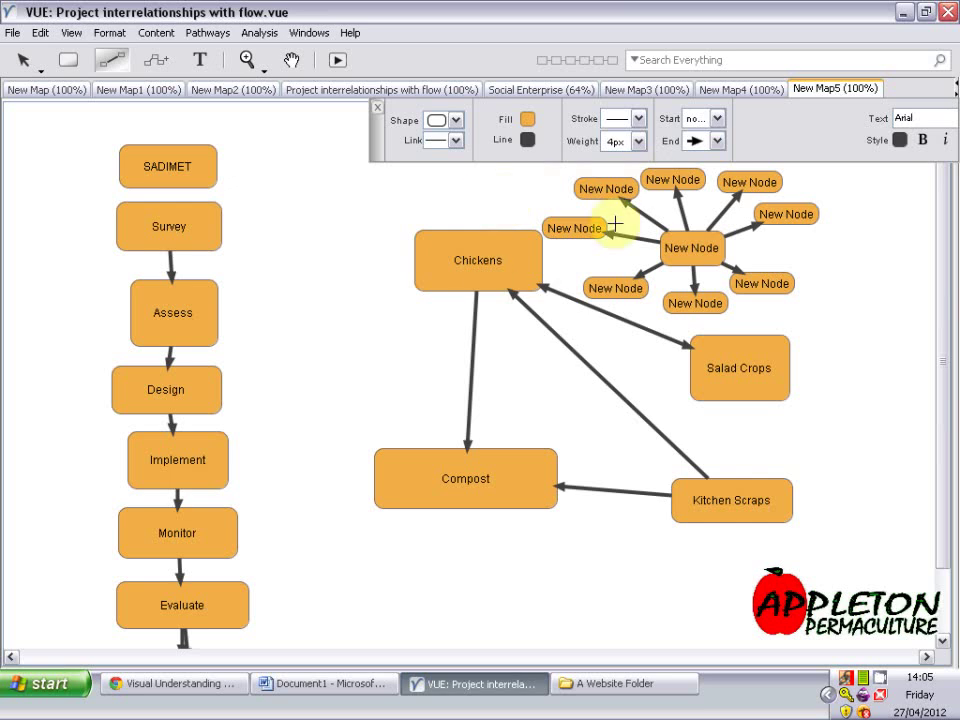
Set links to dotted 1px, then link Assess to Chickens and to Compost
{"action": "left_click", "coordinate": [636, 119]}
{"action": "left_click", "coordinate": [619, 172]}
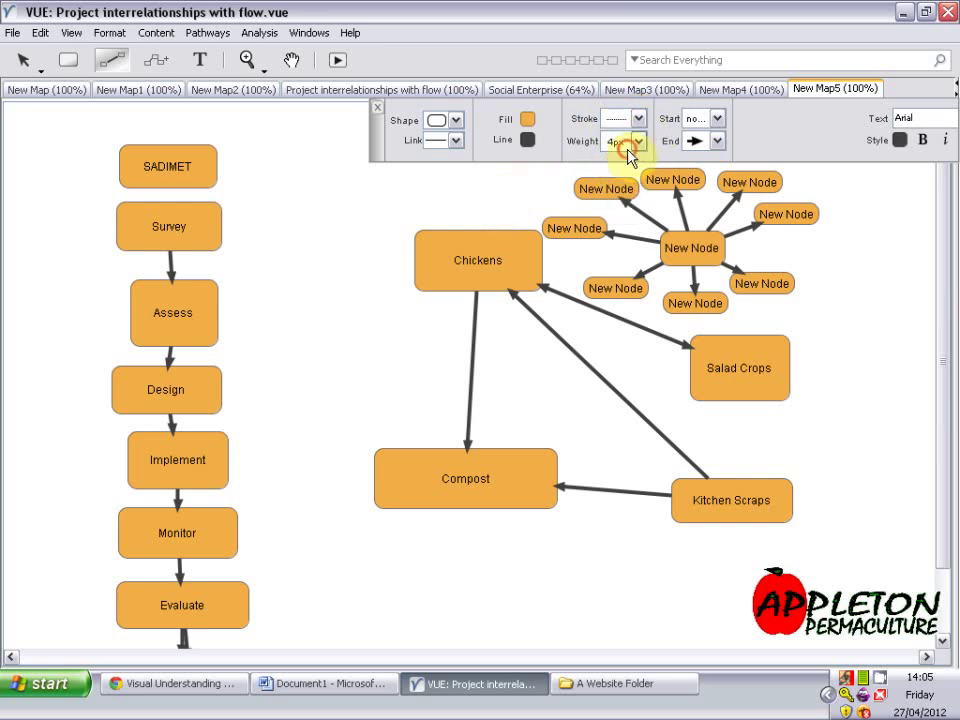
{"action": "left_click", "coordinate": [637, 142]}
{"action": "left_click", "coordinate": [619, 188]}
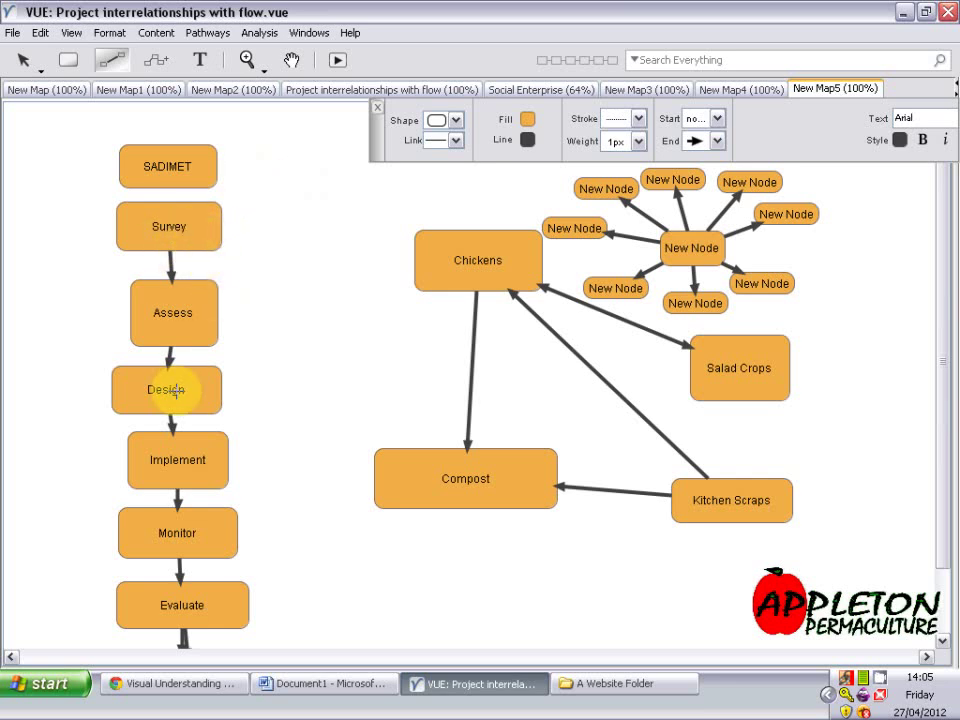
{"action": "left_click_drag", "start_coordinate": [182, 306], "coordinate": [433, 273]}
{"action": "left_click_drag", "start_coordinate": [197, 317], "coordinate": [392, 467]}
{"action": "left_click", "coordinate": [409, 343]}
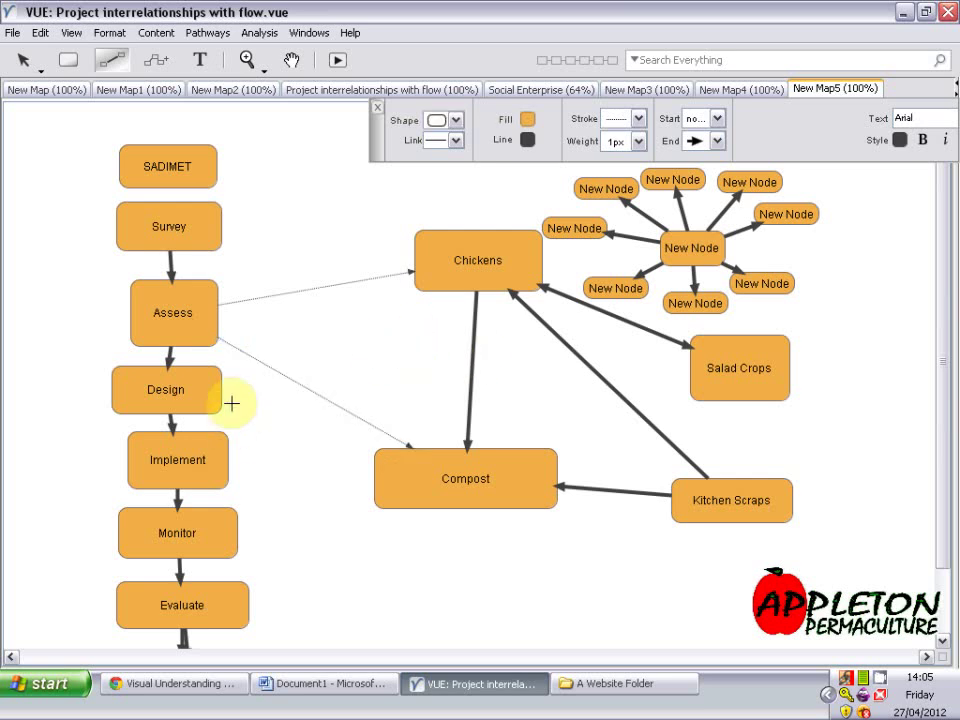
Link Survey to the central New Node and draw a link from Implement into empty space
{"action": "left_click_drag", "start_coordinate": [199, 226], "coordinate": [574, 228]}
{"action": "left_click_drag", "start_coordinate": [648, 255], "coordinate": [686, 252]}
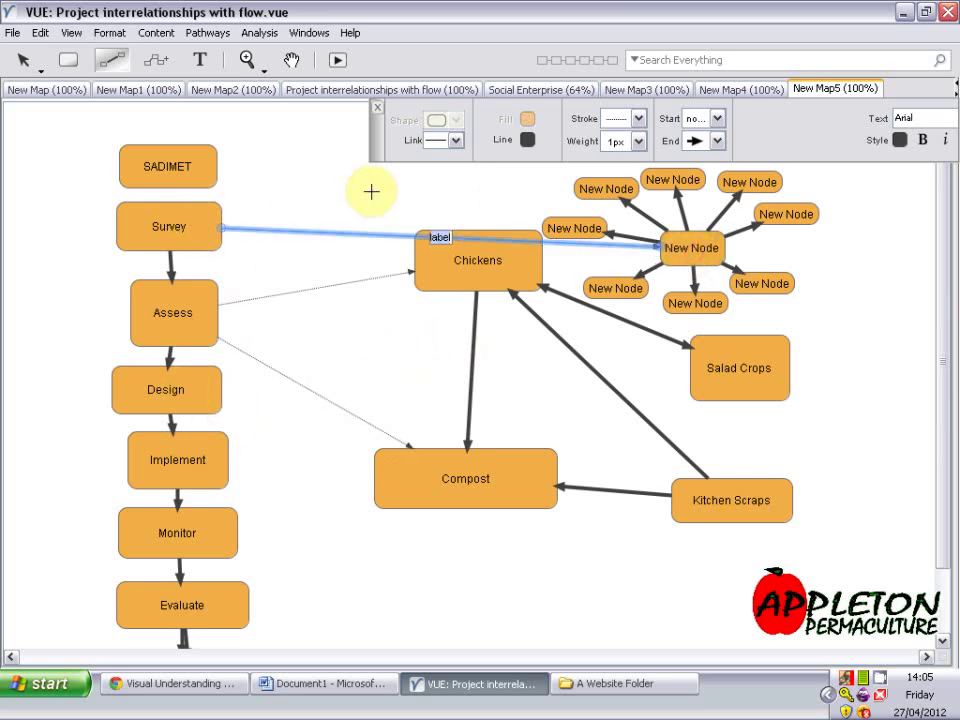
{"action": "left_click", "coordinate": [253, 476]}
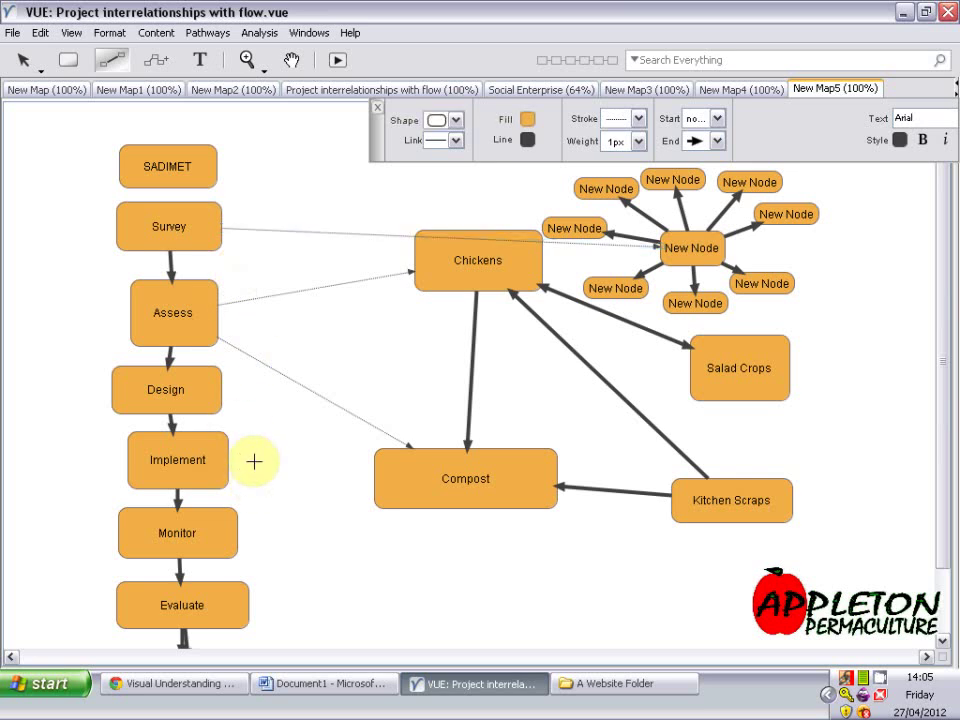
{"action": "left_click_drag", "start_coordinate": [157, 452], "coordinate": [431, 577]}
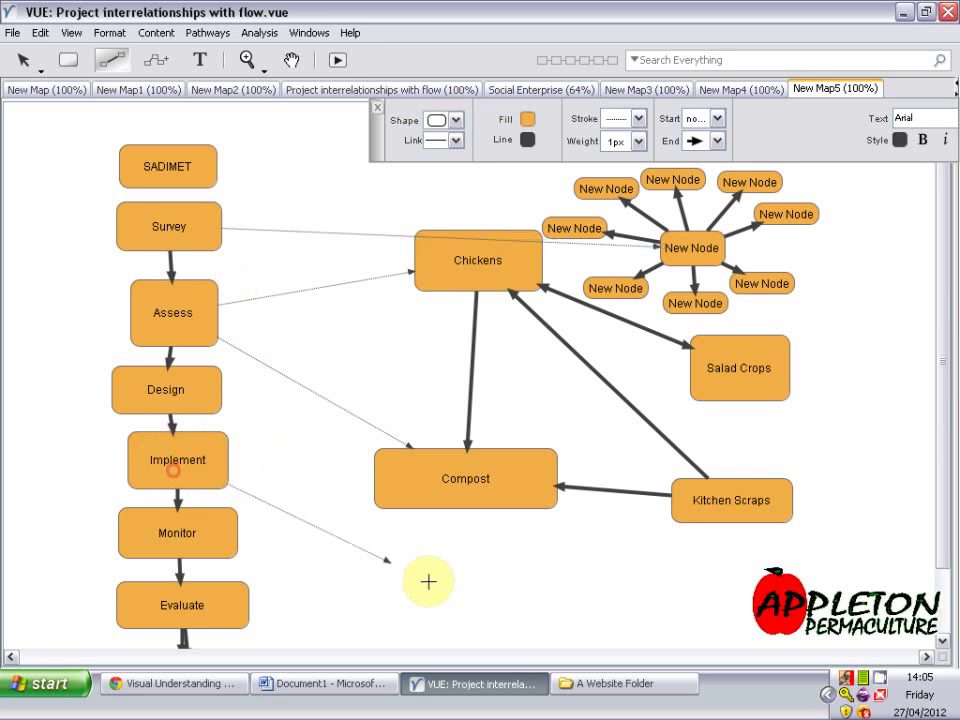
{"action": "left_click", "coordinate": [534, 576]}
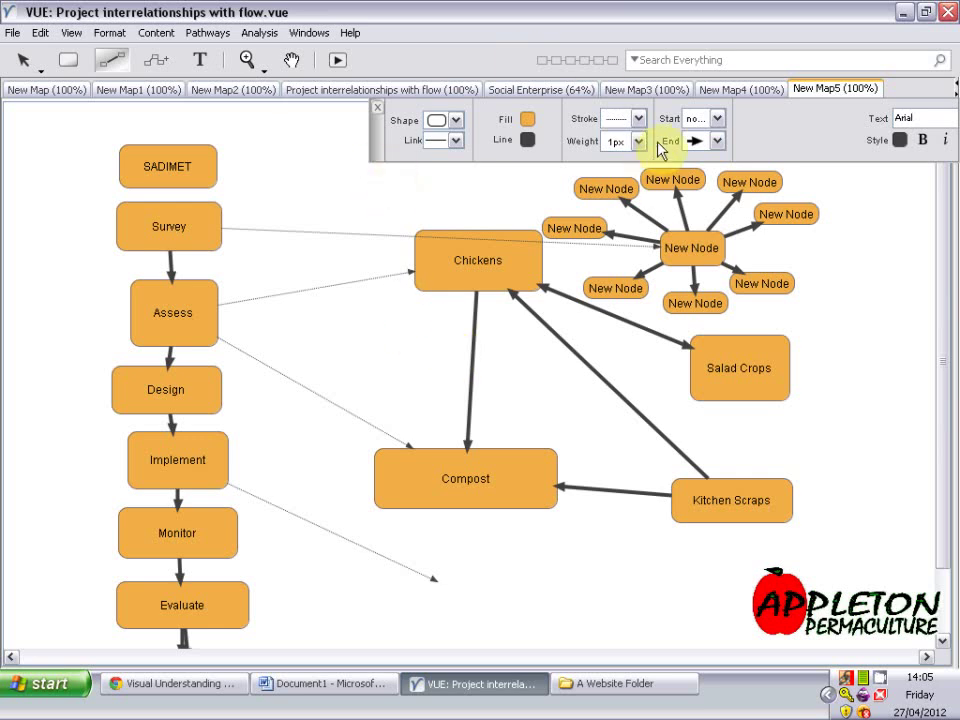
{"action": "left_click", "coordinate": [11, 33]}
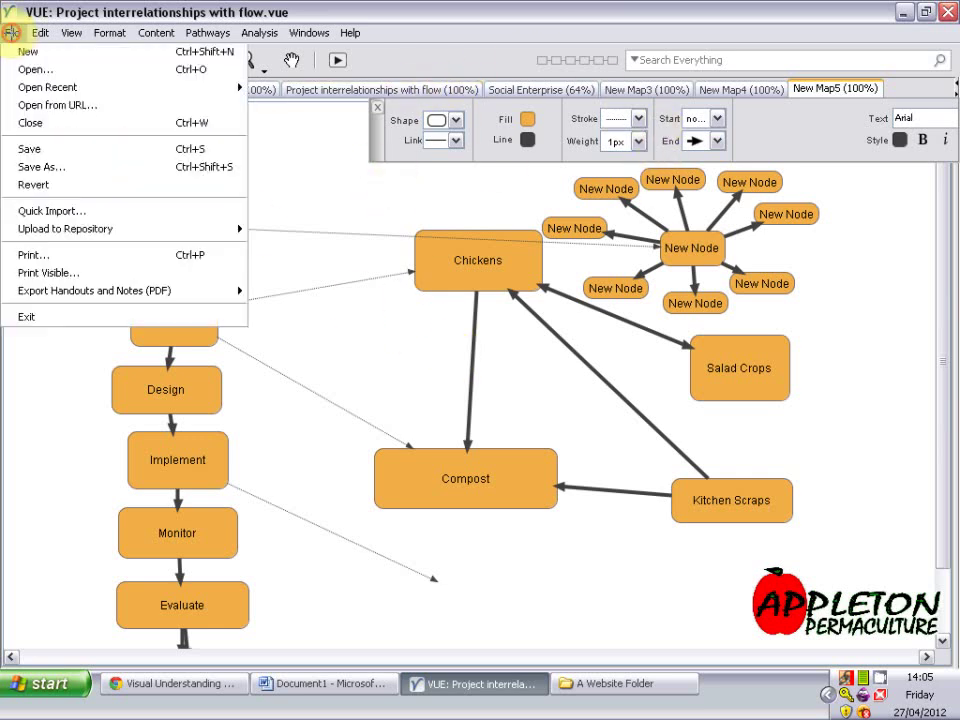
Use Save As with JPEG format to write New Map5.jpeg into A Website Folder
{"action": "left_click", "coordinate": [46, 166]}
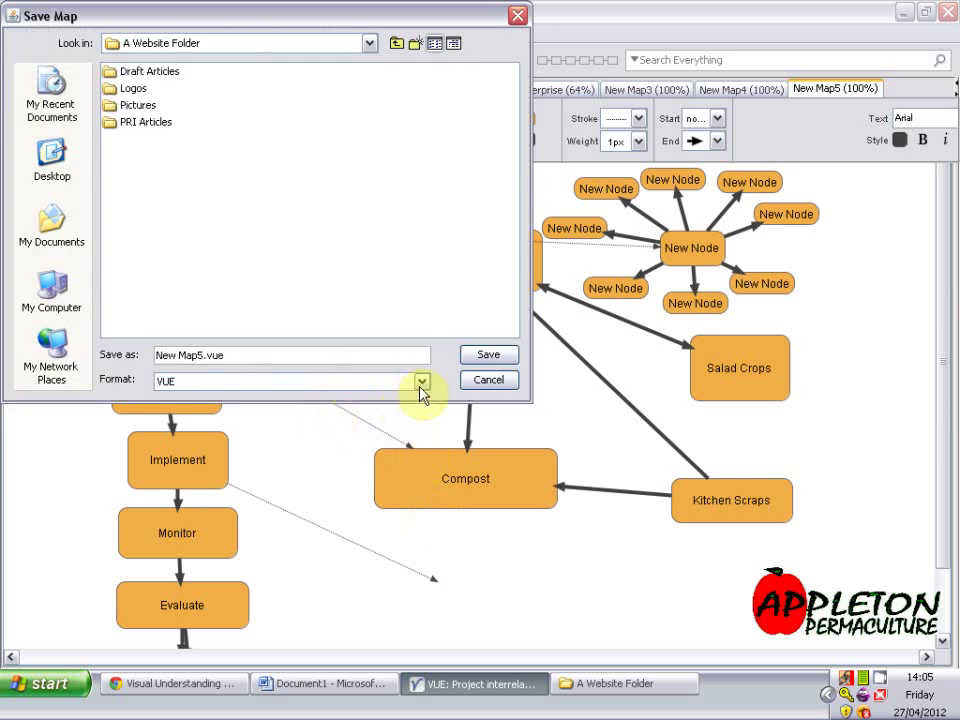
{"action": "left_click", "coordinate": [420, 388]}
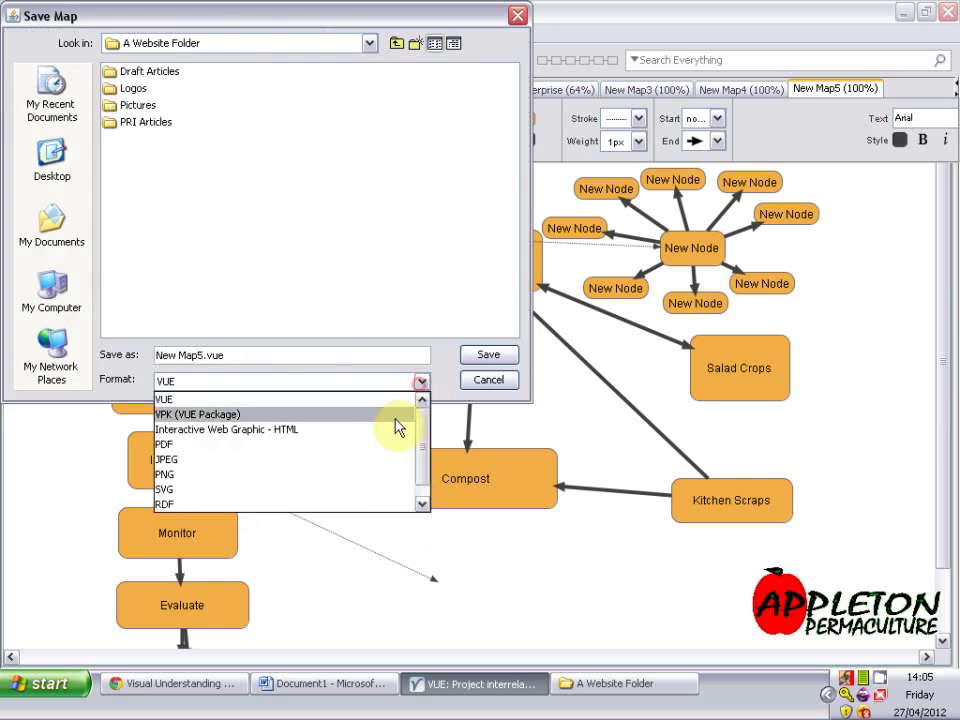
{"action": "left_click", "coordinate": [359, 471]}
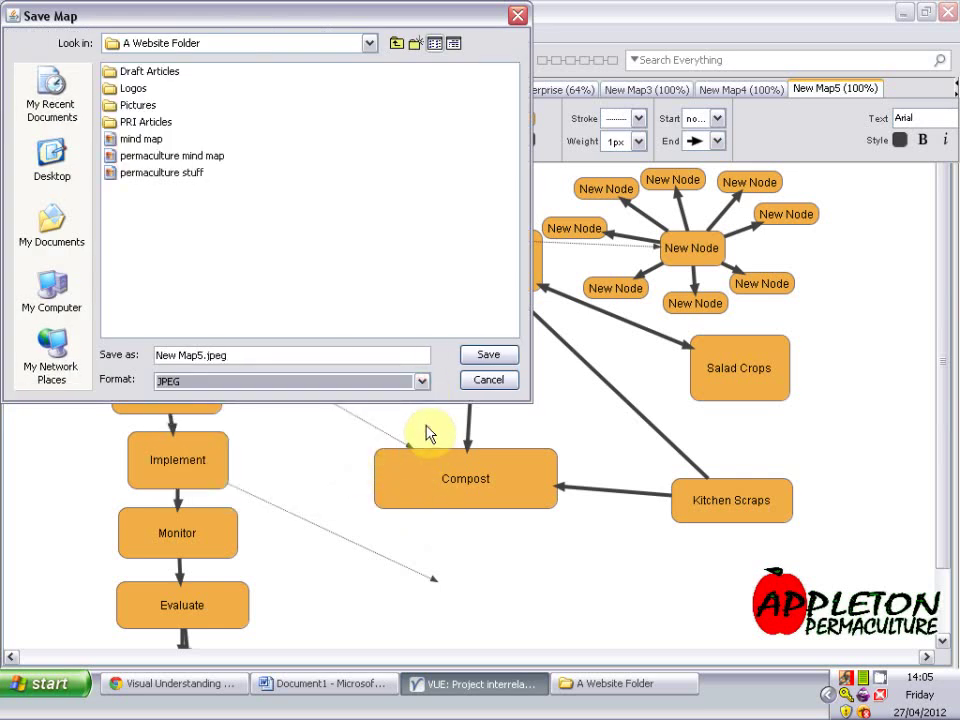
{"action": "left_click", "coordinate": [488, 360]}
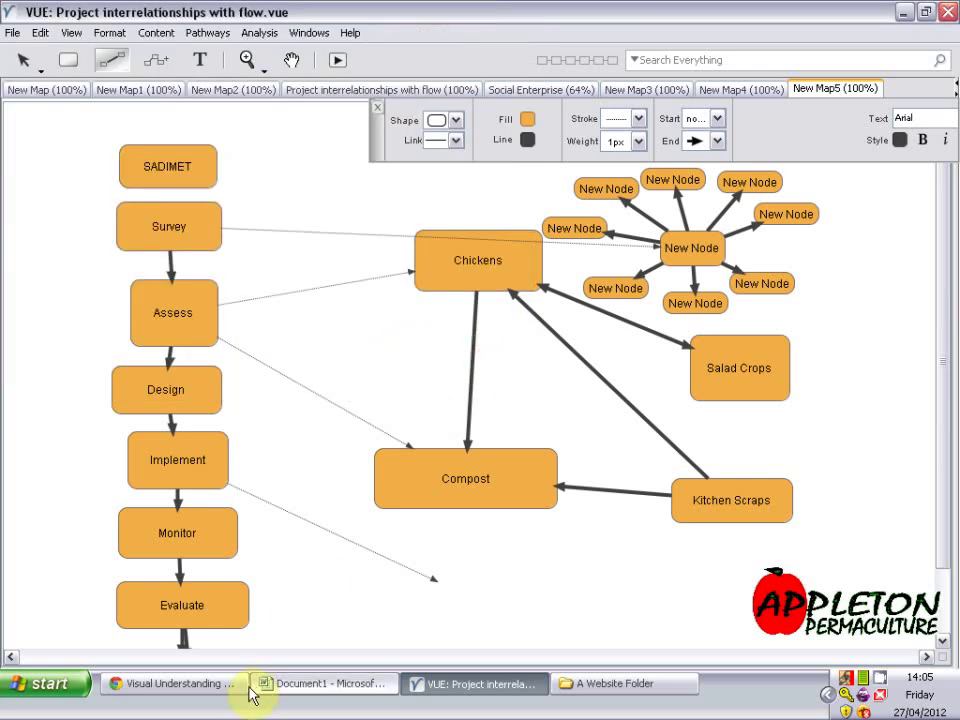
In Word, start a new blank document and choose Insert > Picture > From File
{"action": "left_click", "coordinate": [272, 683]}
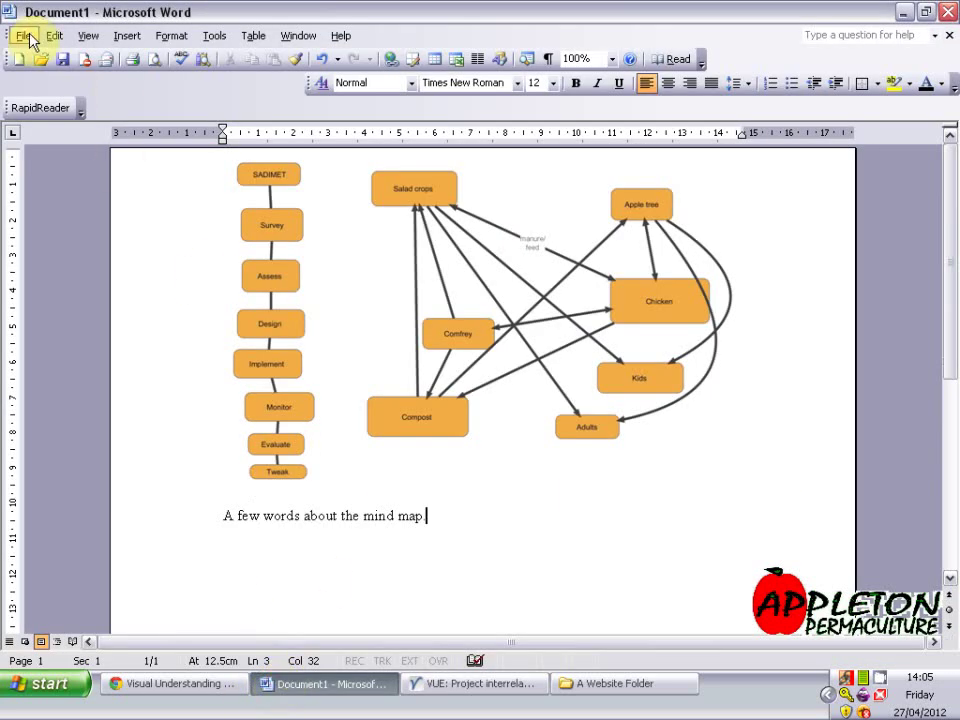
{"action": "left_click", "coordinate": [18, 59]}
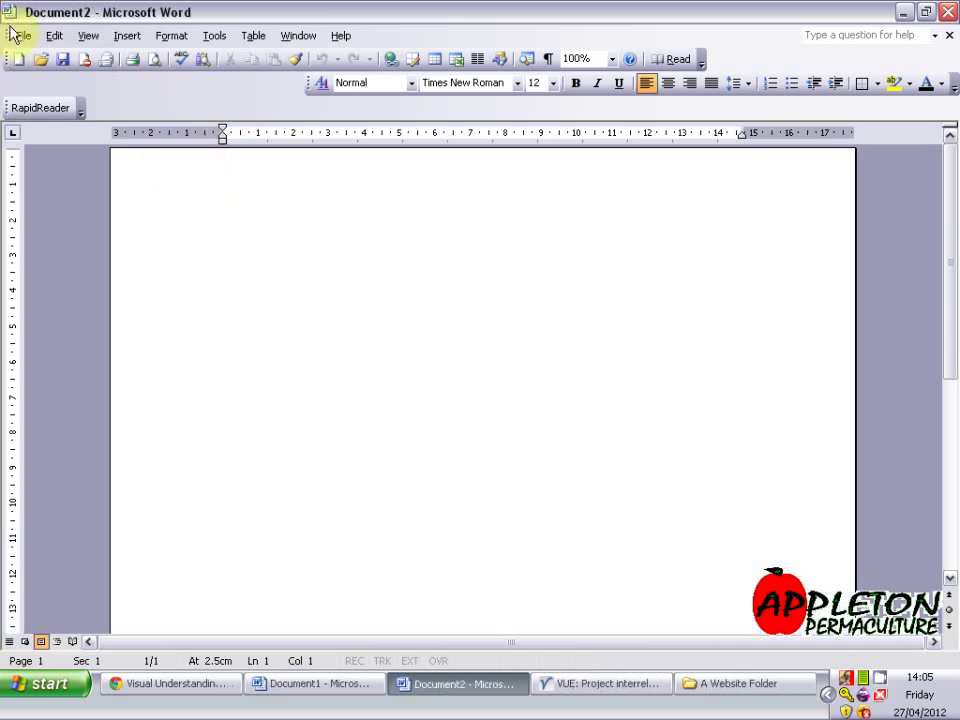
{"action": "left_click", "coordinate": [21, 36]}
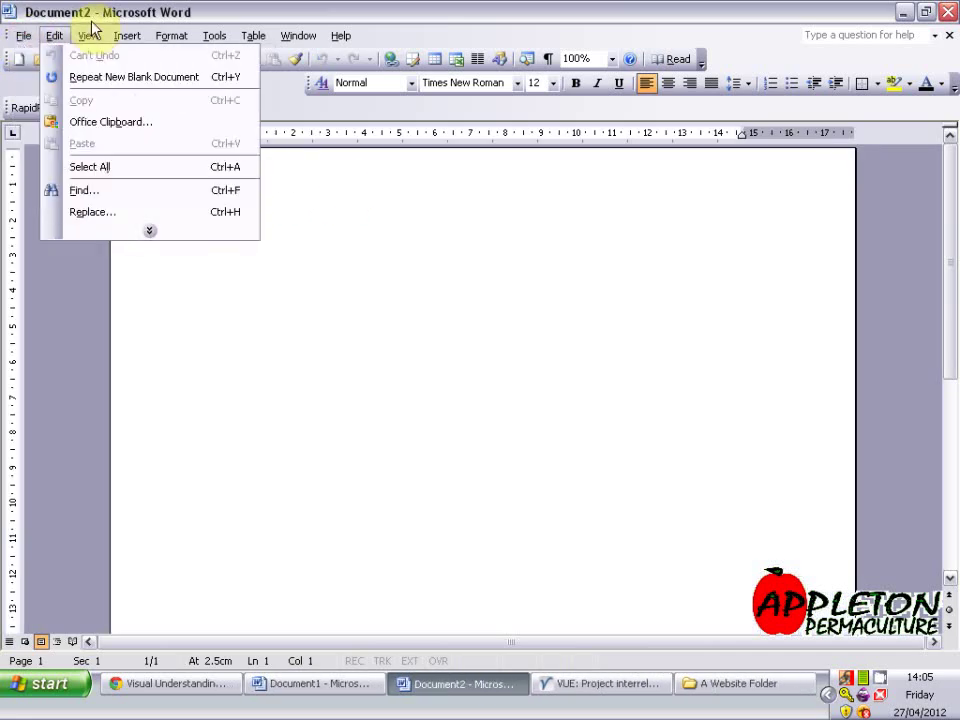
{"action": "mouse_move", "coordinate": [121, 38]}
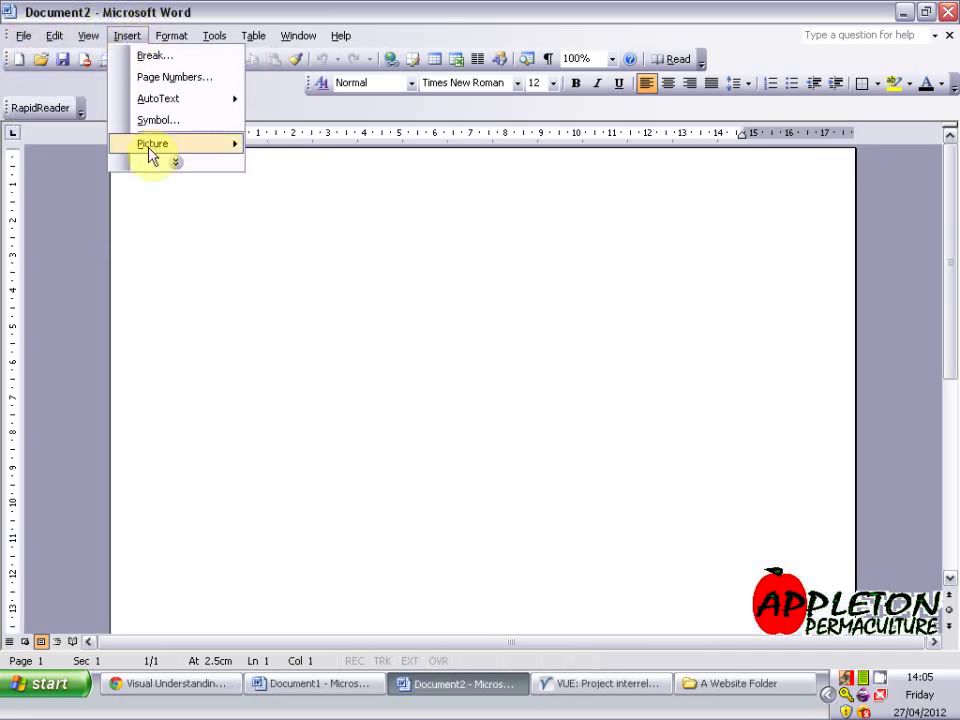
{"action": "mouse_move", "coordinate": [150, 146]}
{"action": "left_click", "coordinate": [277, 168]}
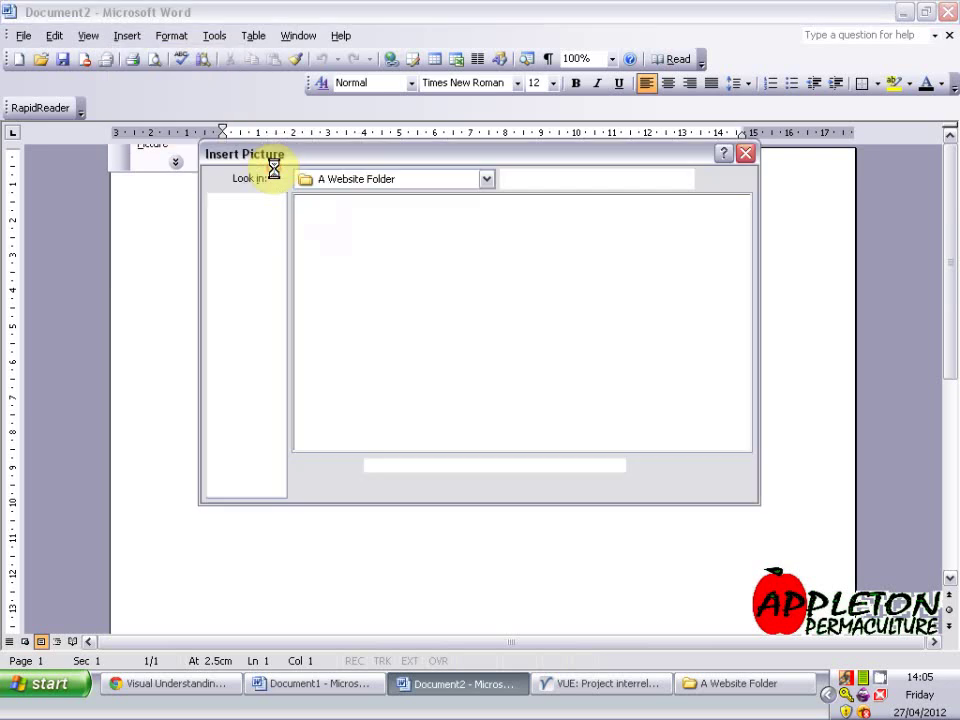
Insert the New Map5 image from A Website Folder into the document
{"action": "left_click", "coordinate": [541, 181]}
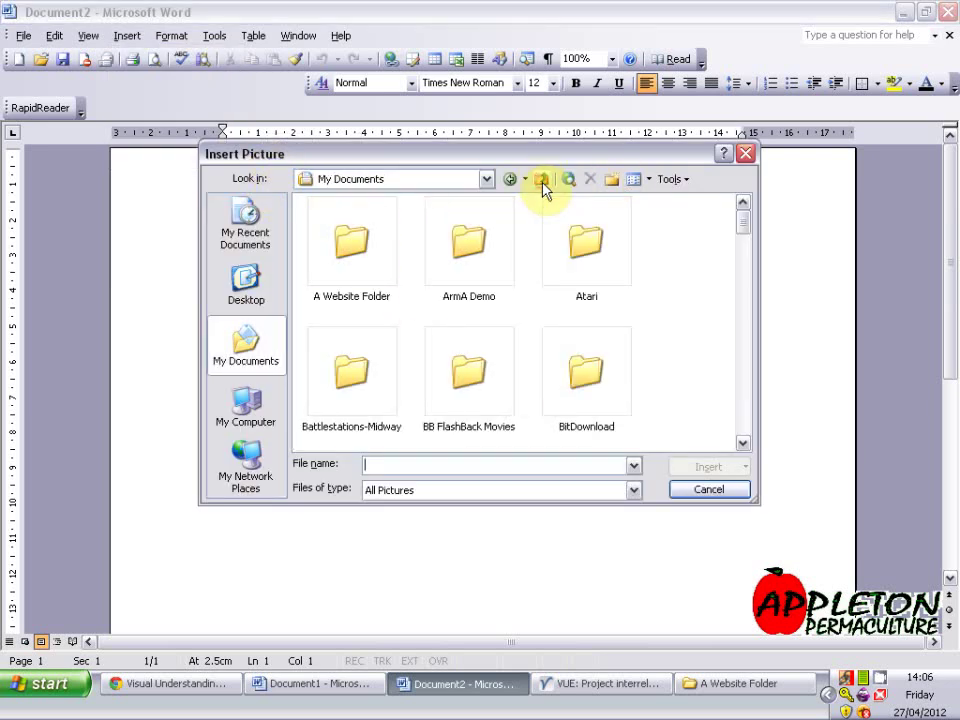
{"action": "left_click", "coordinate": [375, 250]}
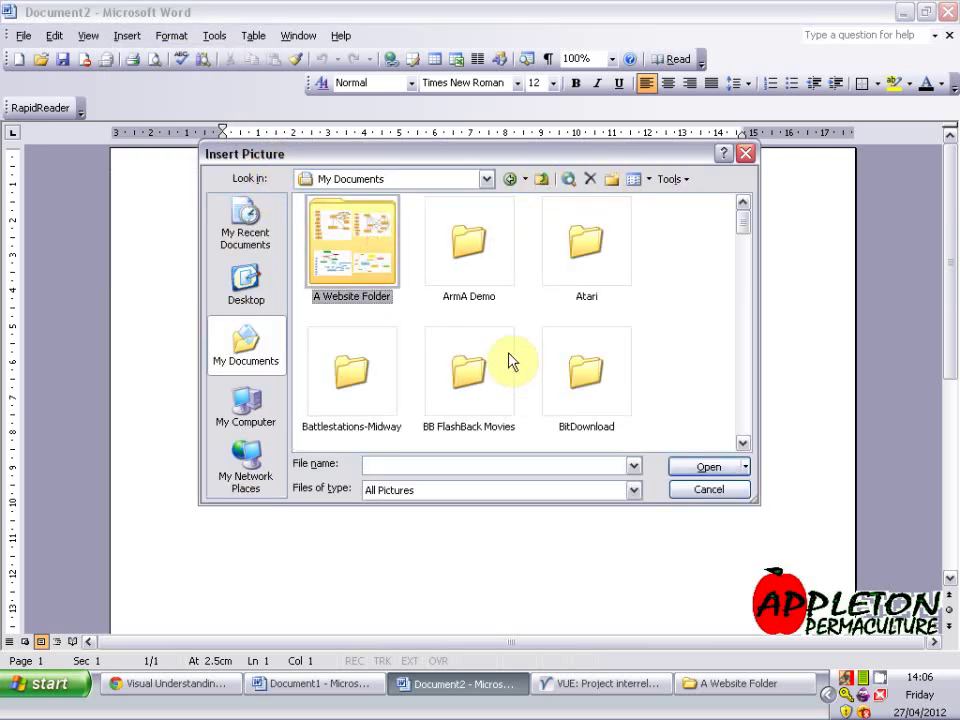
{"action": "double_click", "coordinate": [396, 258]}
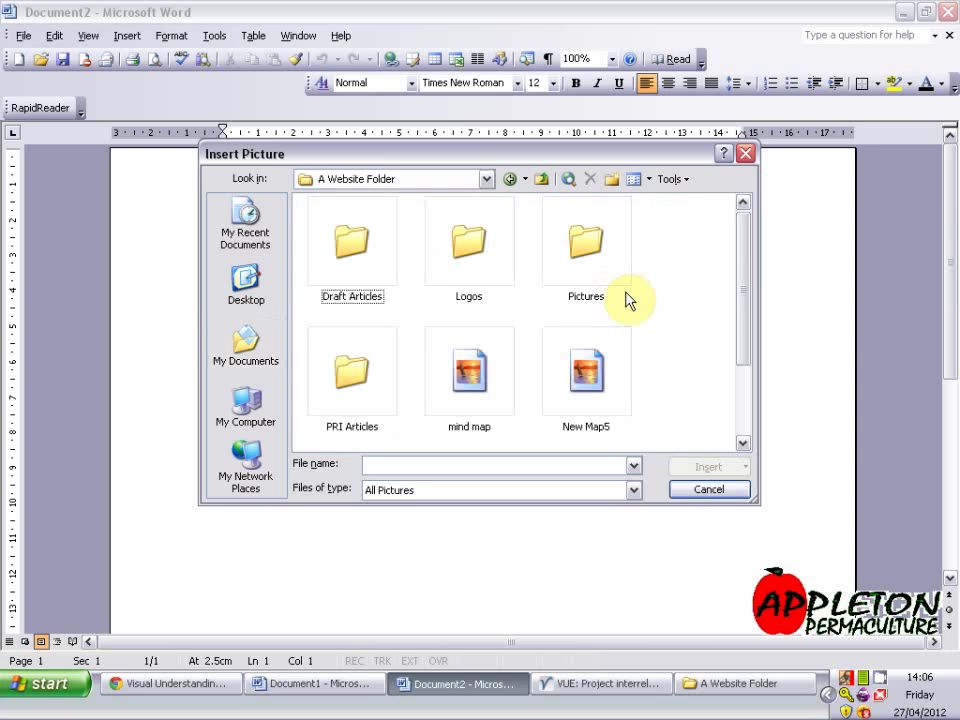
{"action": "scroll", "coordinate": [640, 326], "scroll_direction": "down", "scroll_amount": 2}
{"action": "left_click", "coordinate": [600, 251]}
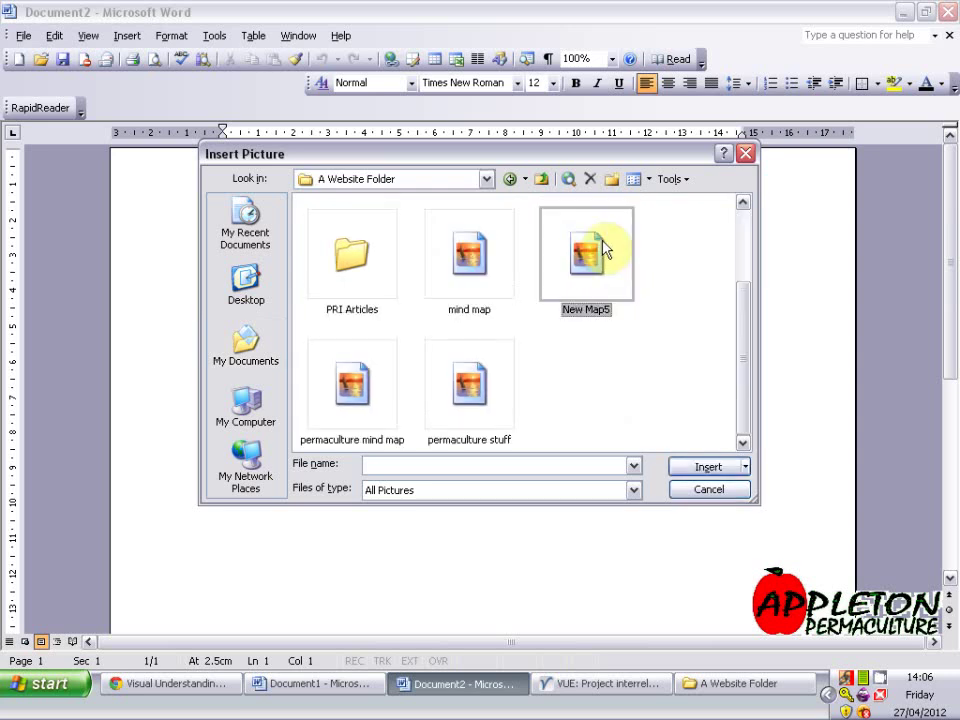
{"action": "double_click", "coordinate": [589, 315]}
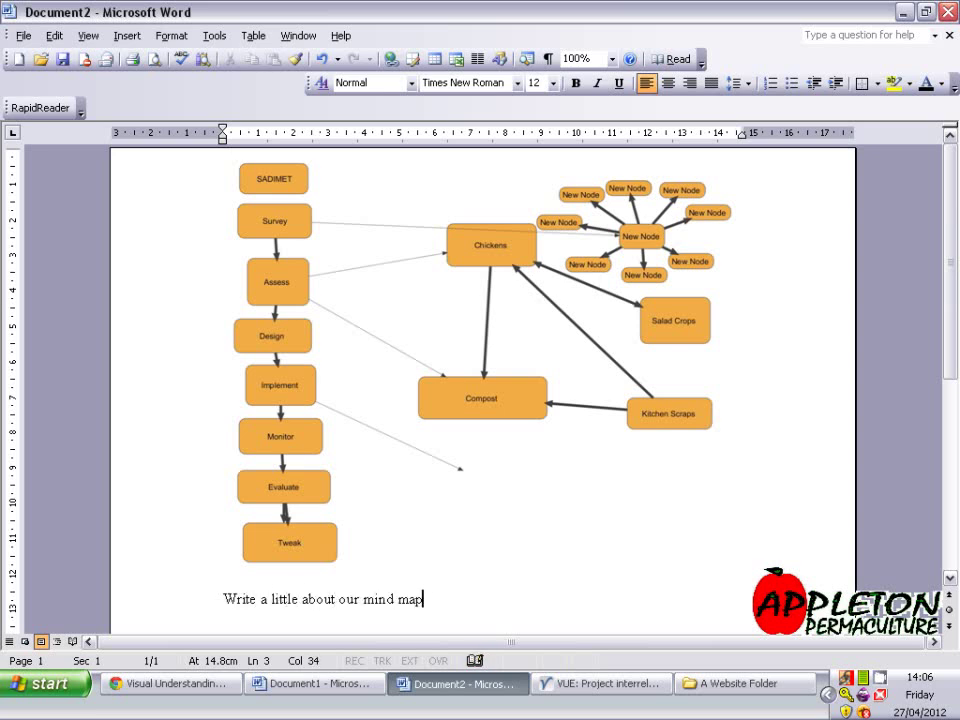
{"action": "scroll", "coordinate": [470, 452], "scroll_direction": "down", "scroll_amount": 2}
{"action": "scroll", "coordinate": [493, 447], "scroll_direction": "up", "scroll_amount": 2}
{"action": "scroll", "coordinate": [495, 442], "scroll_direction": "down", "scroll_amount": 3}
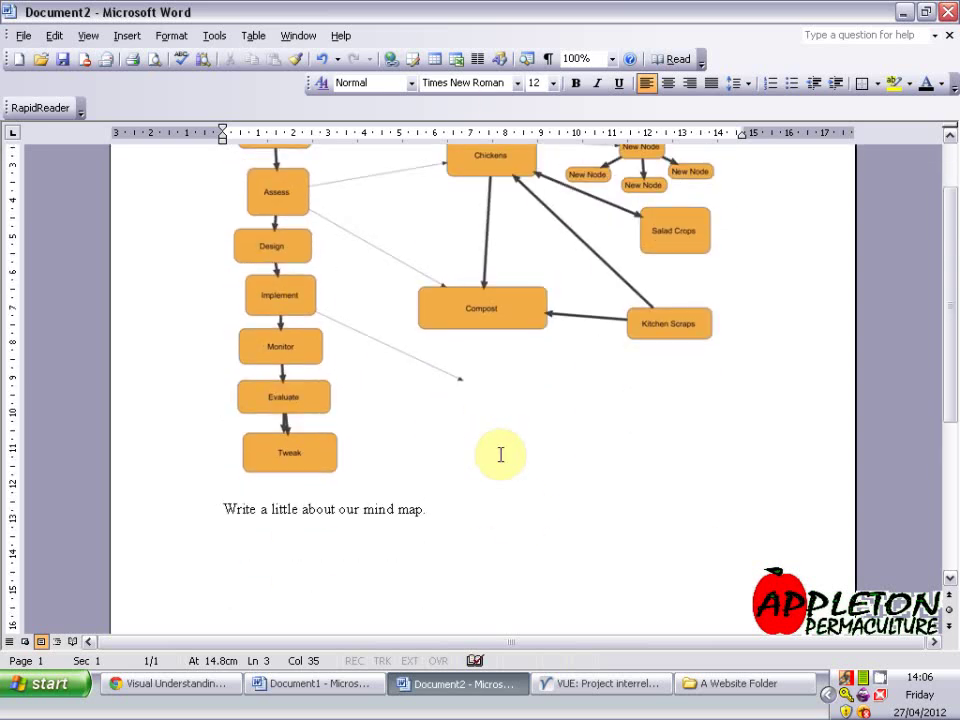
Switch back to VUE from the taskbar to show the New Map5 map
{"action": "left_click", "coordinate": [612, 684]}
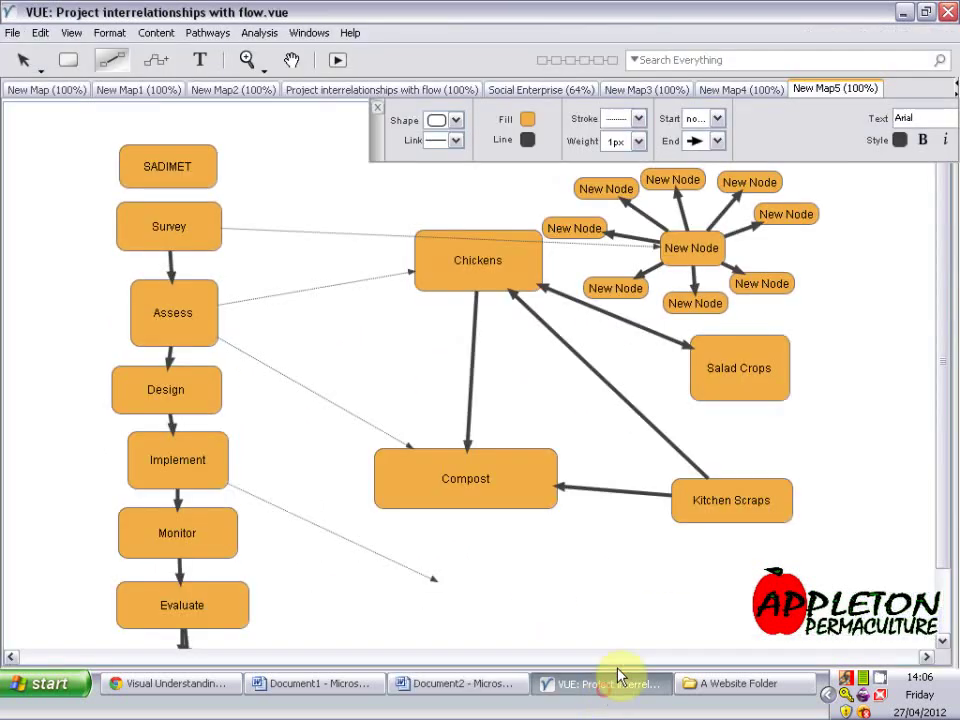